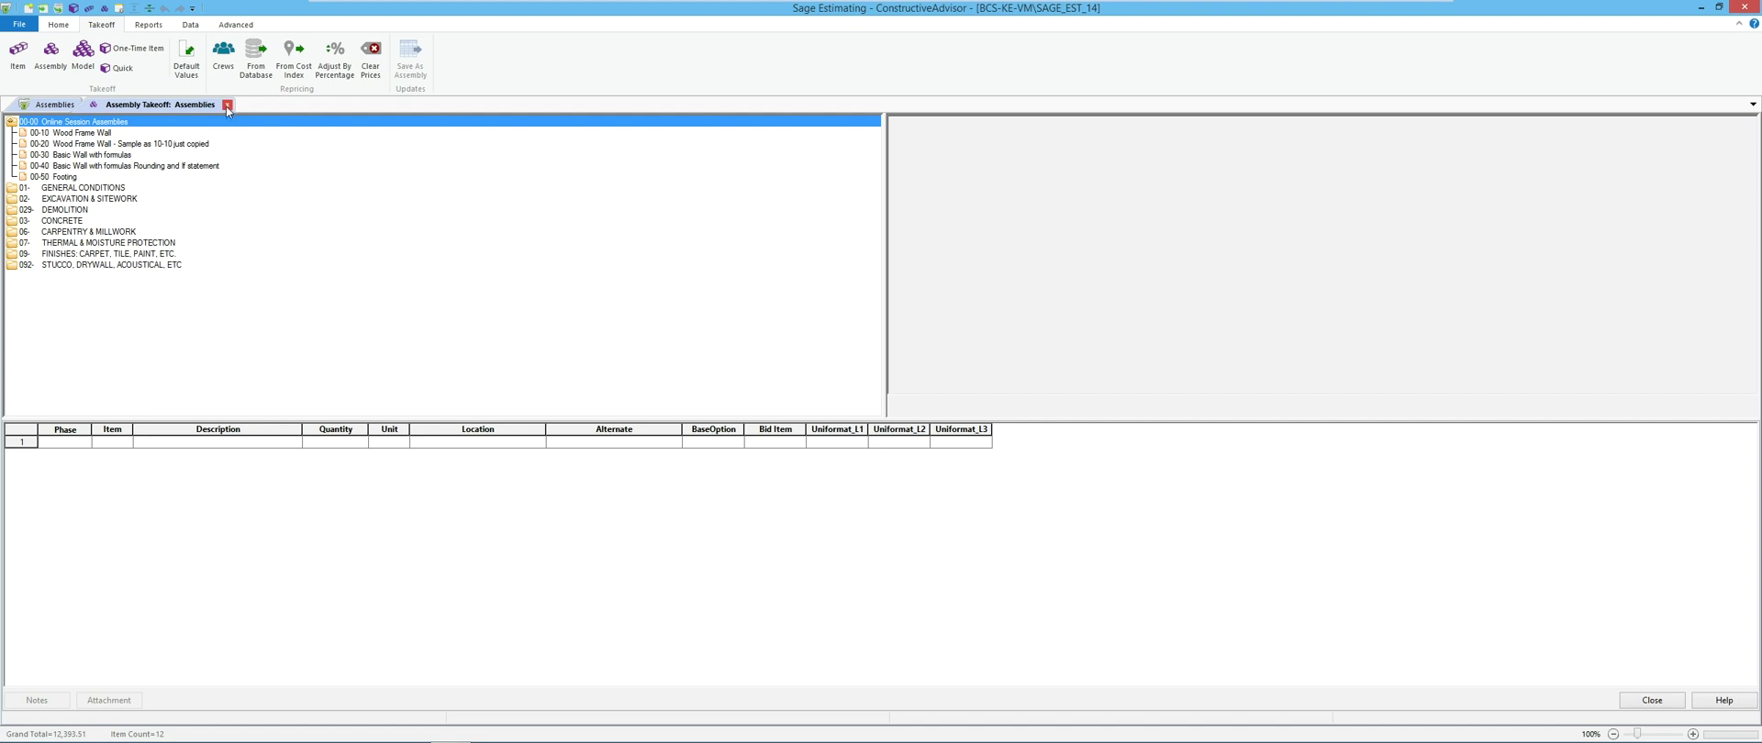
- Total the 00-30 takeoff quantities in rows 8–14, then return to the Assembly Takeoff view
left_click(226, 105)
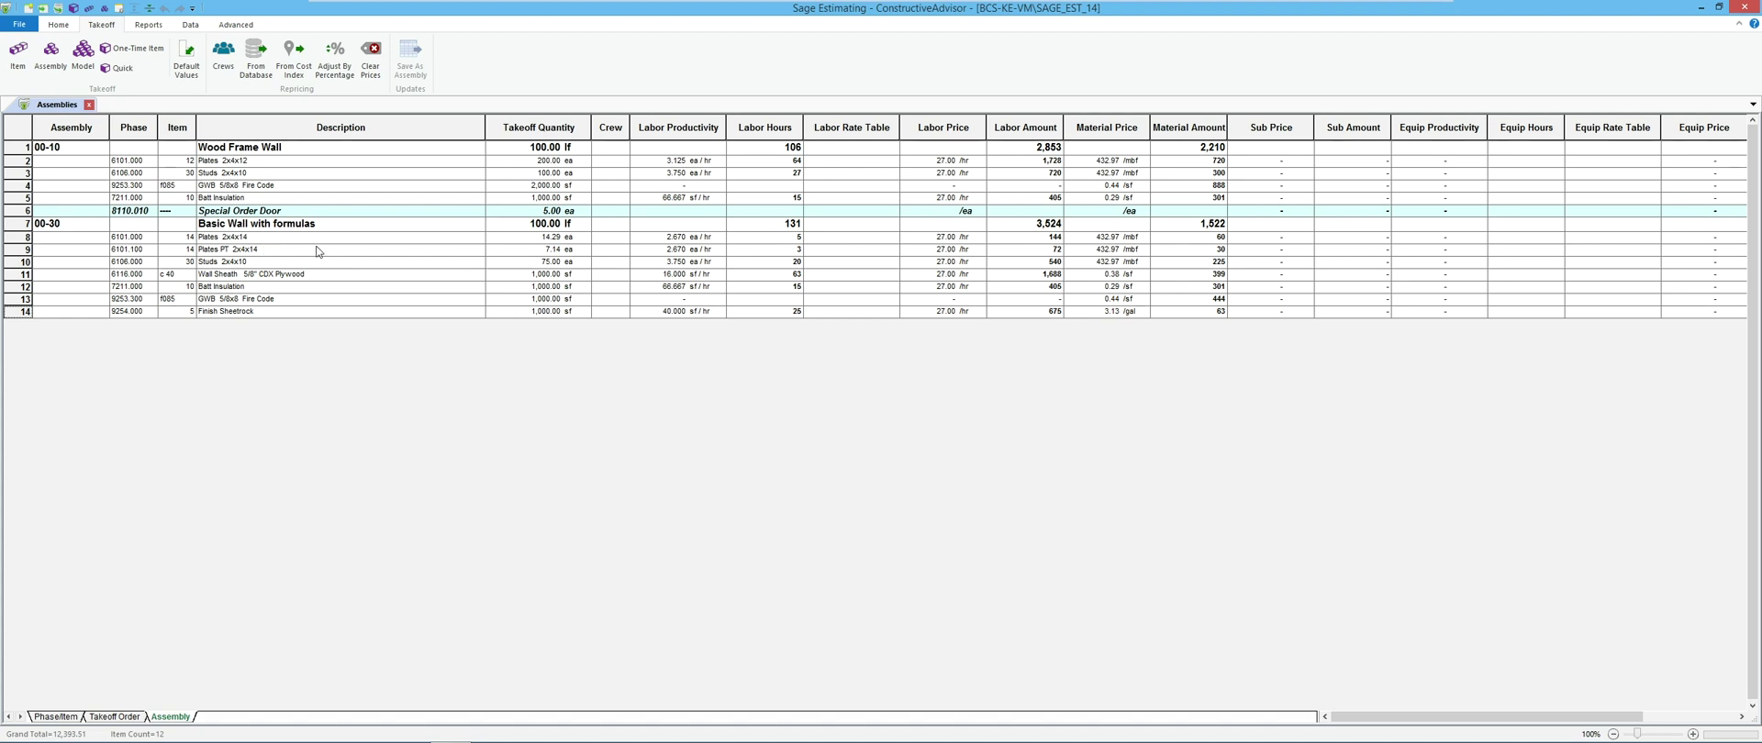
left_click_drag(540, 237, 539, 318)
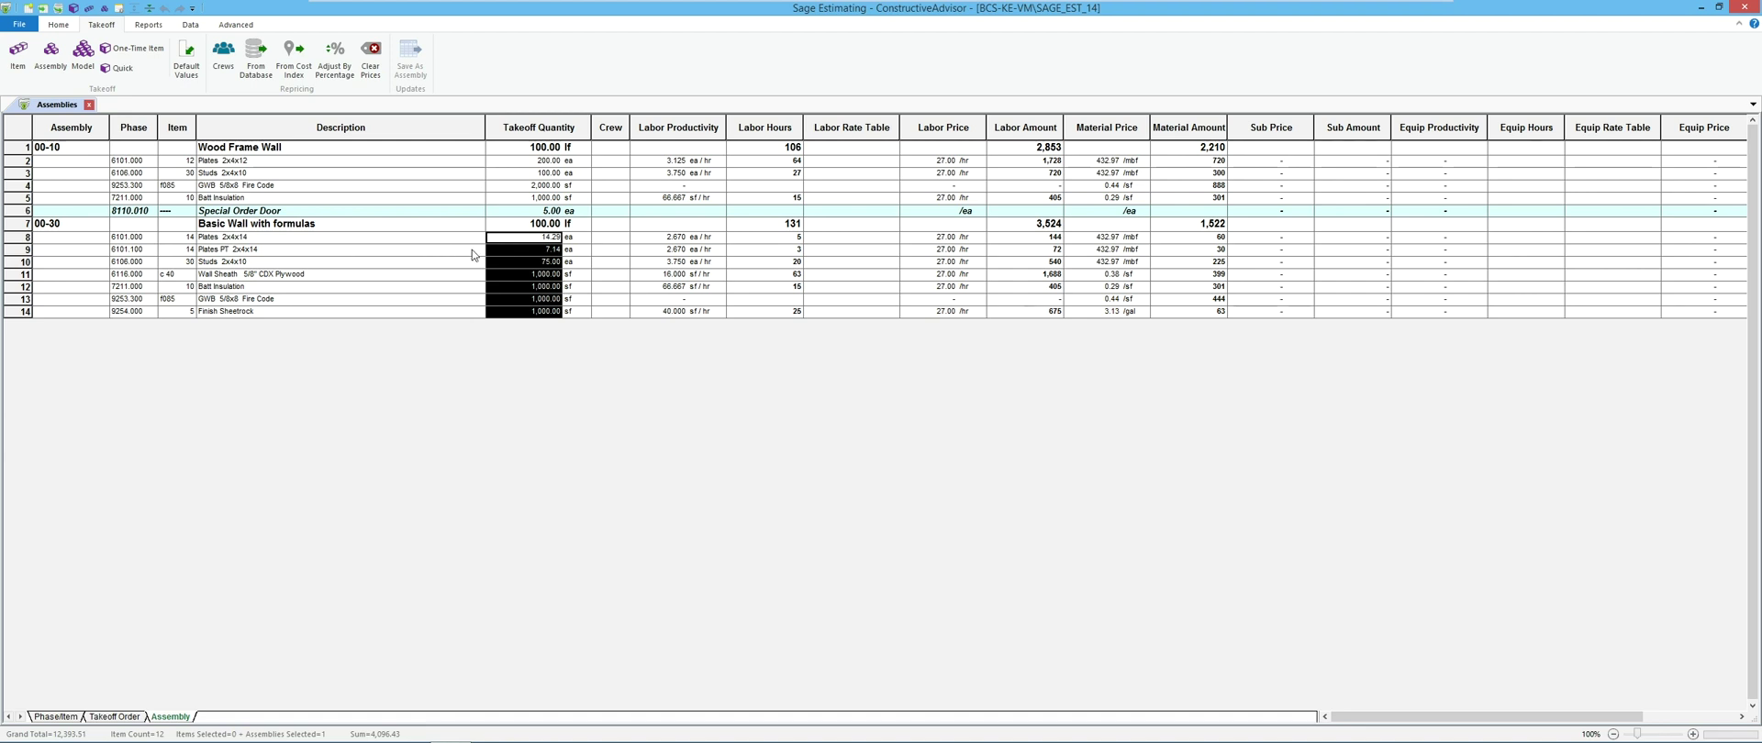
key("Down")
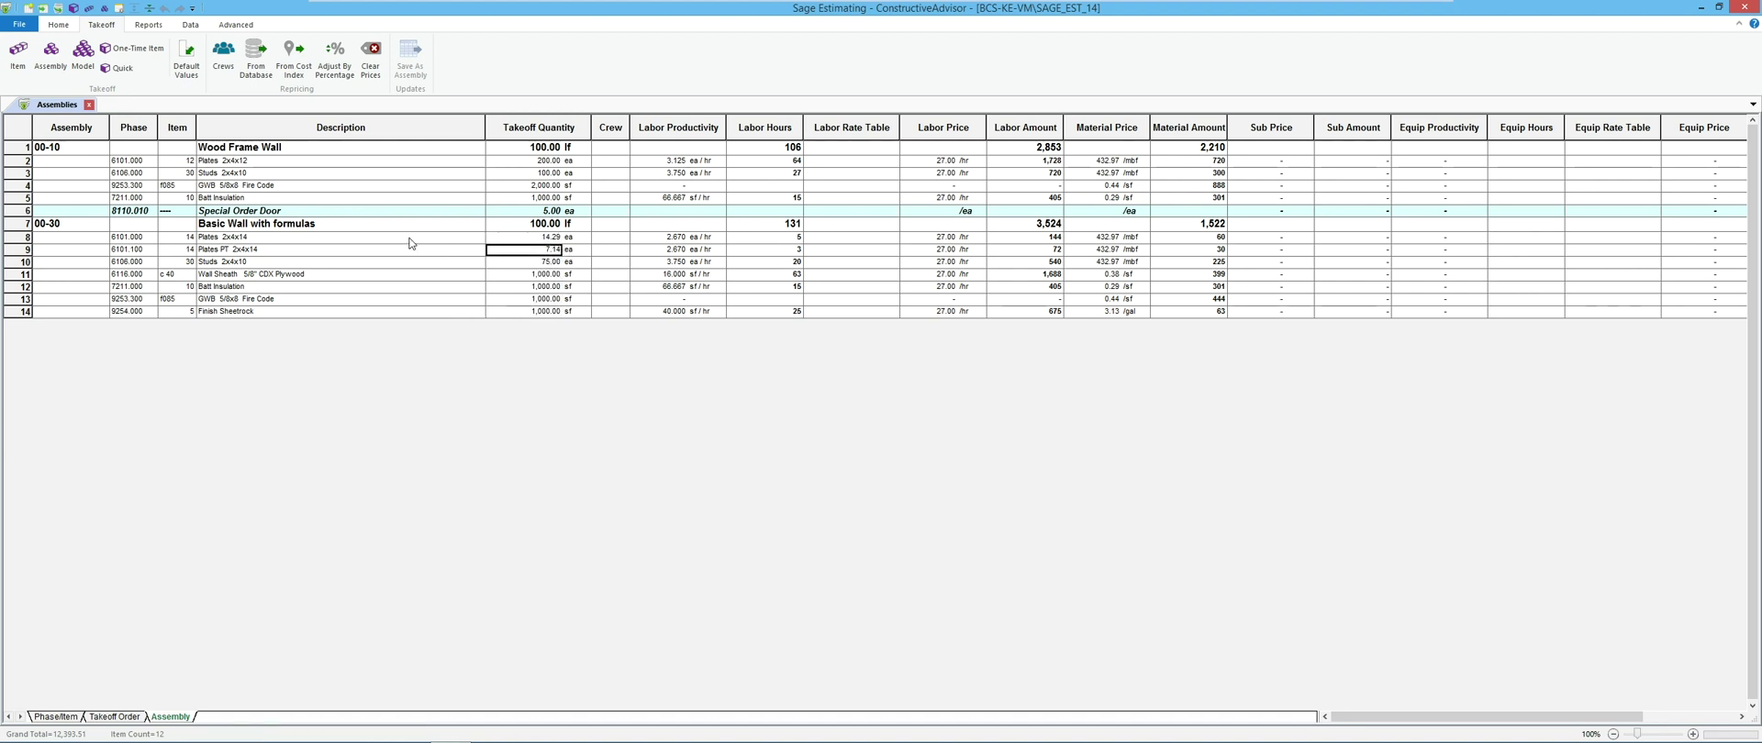
left_click(51, 55)
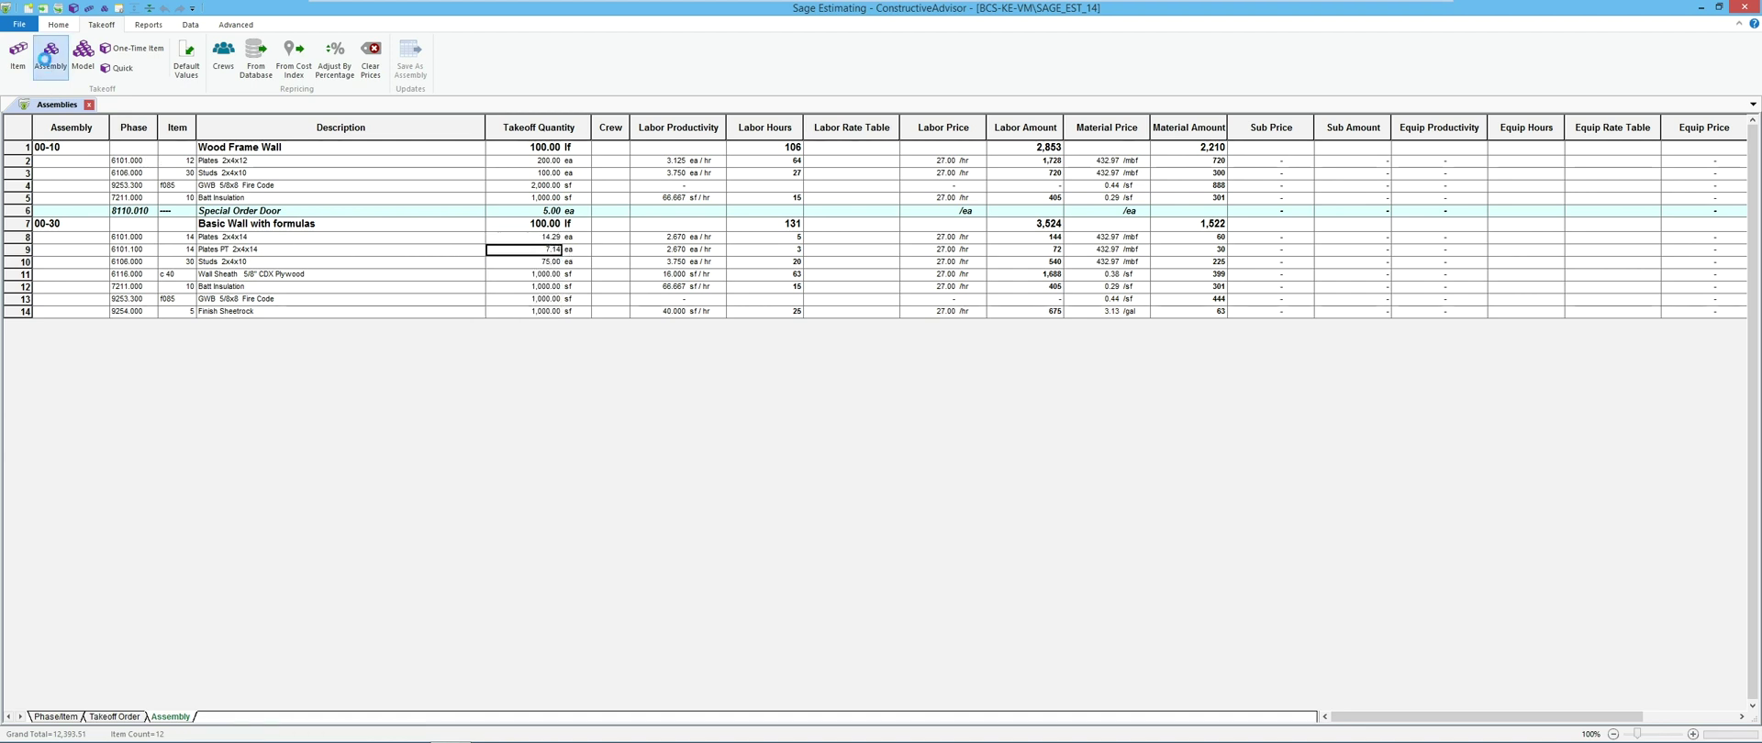
- Open assembly 00-40 from the Online Session Assemblies folder for editing
double_click(121, 122)
right_click(120, 168)
left_click(152, 209)
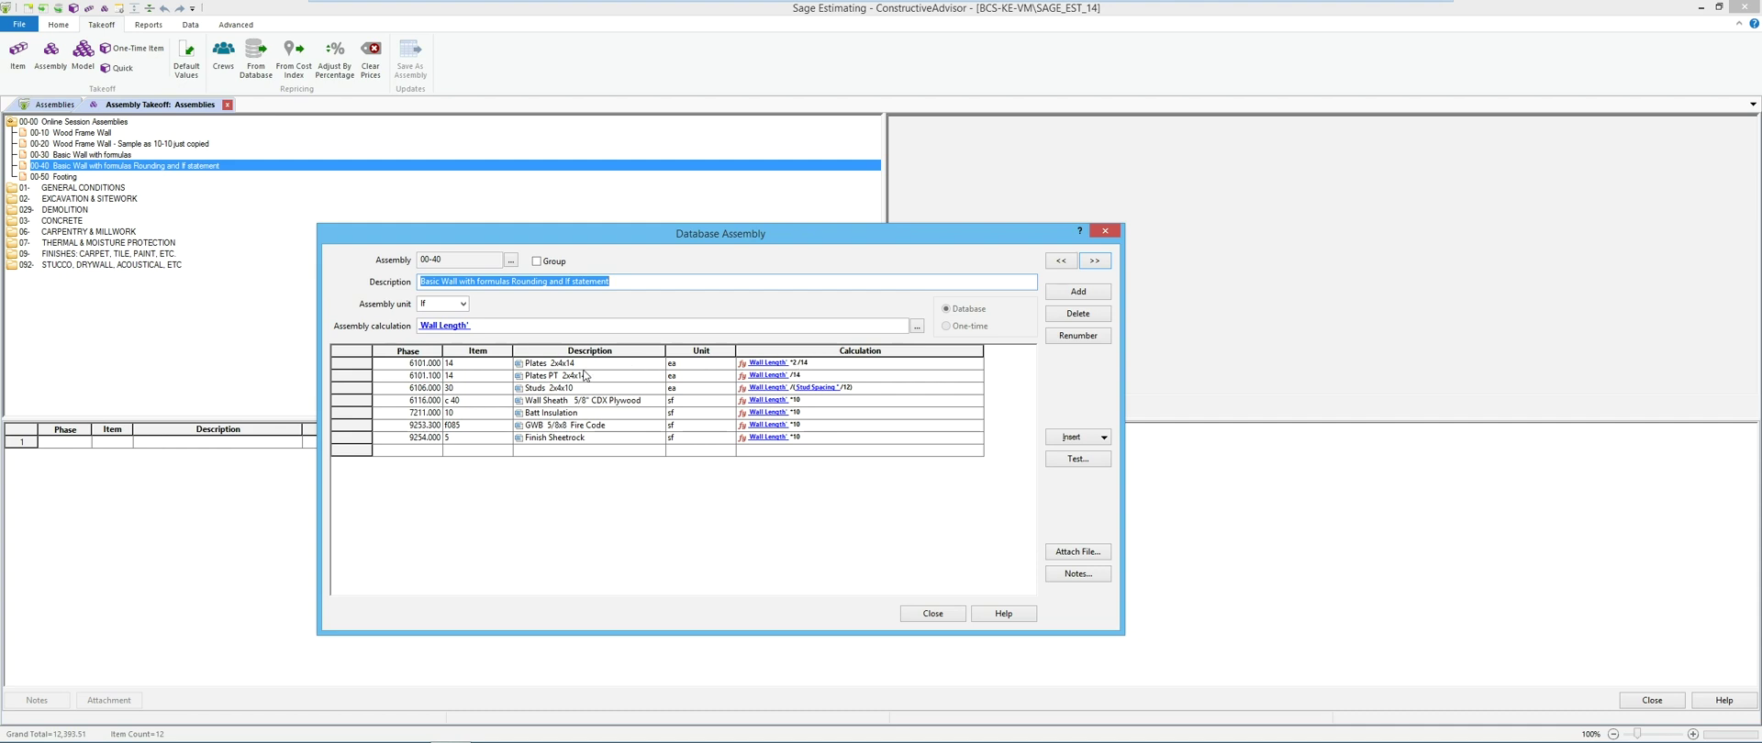
- Edit the Plates 2x4x14 calculation, placing the cursor before Wall Length
left_click(813, 368)
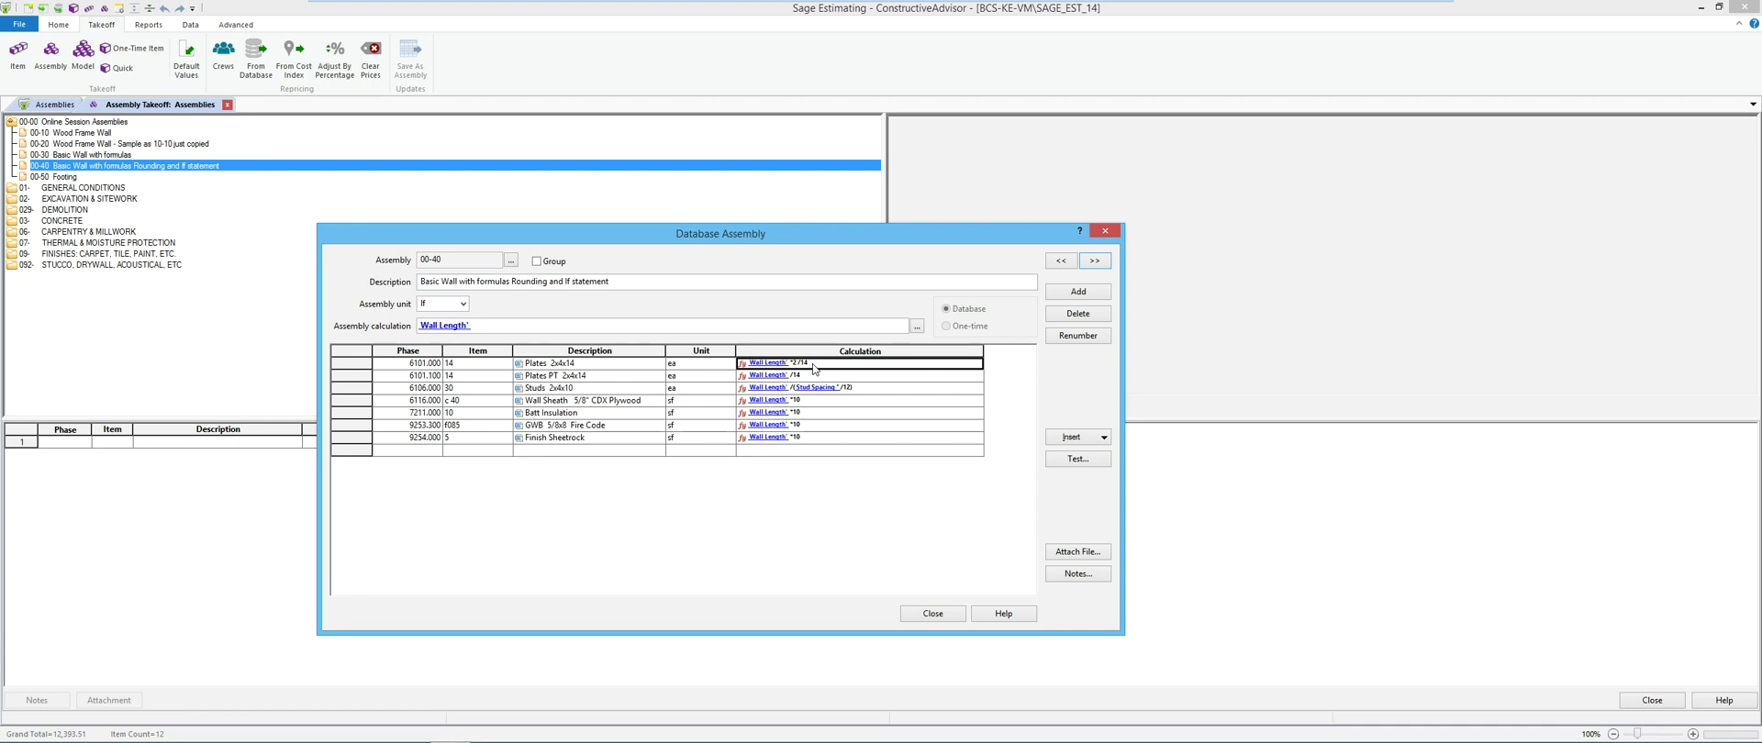
right_click(813, 369)
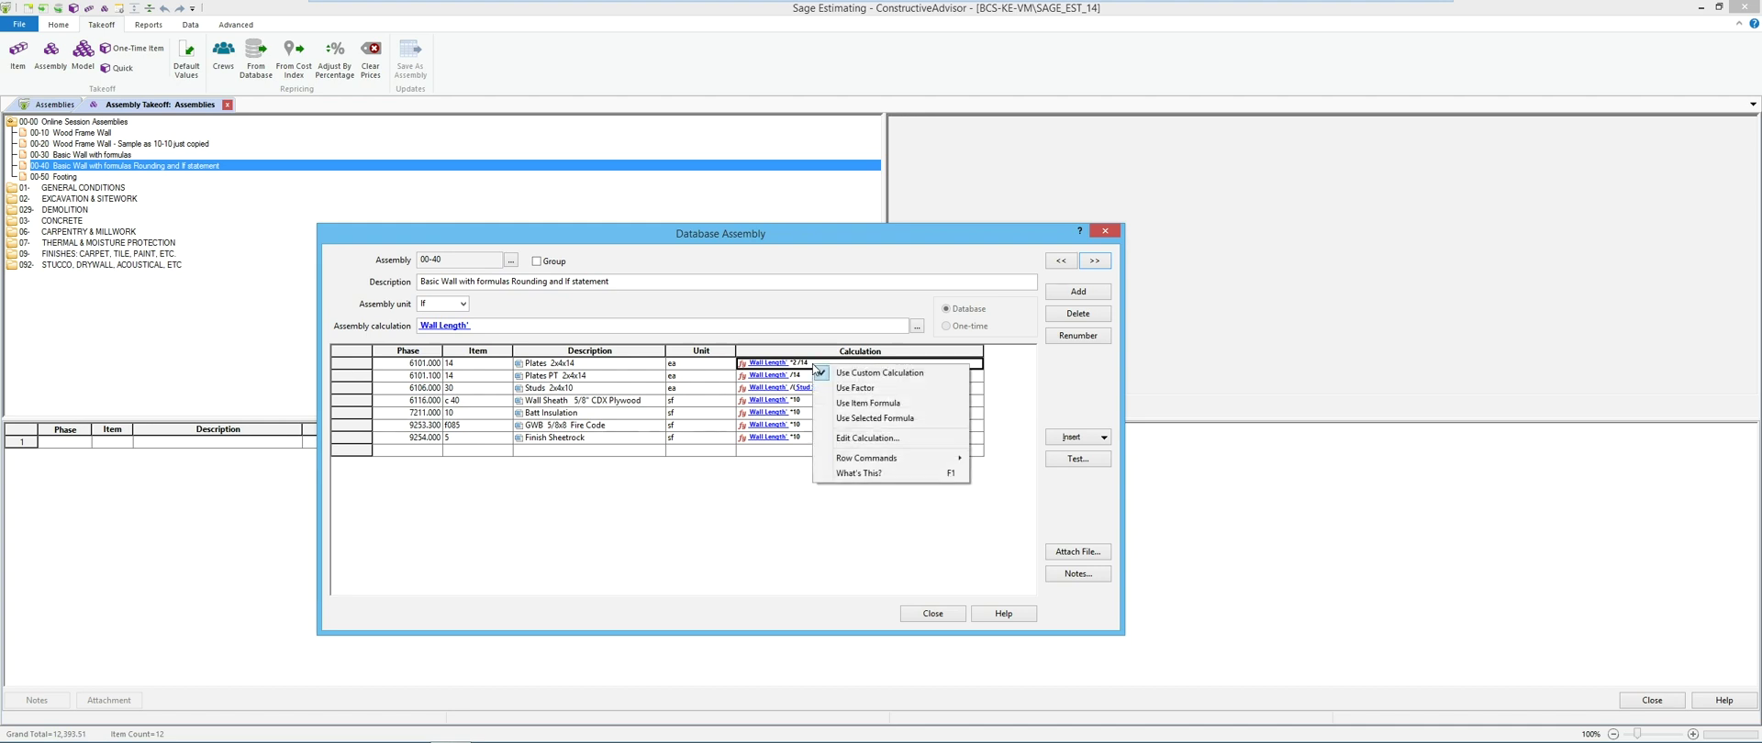
left_click(844, 438)
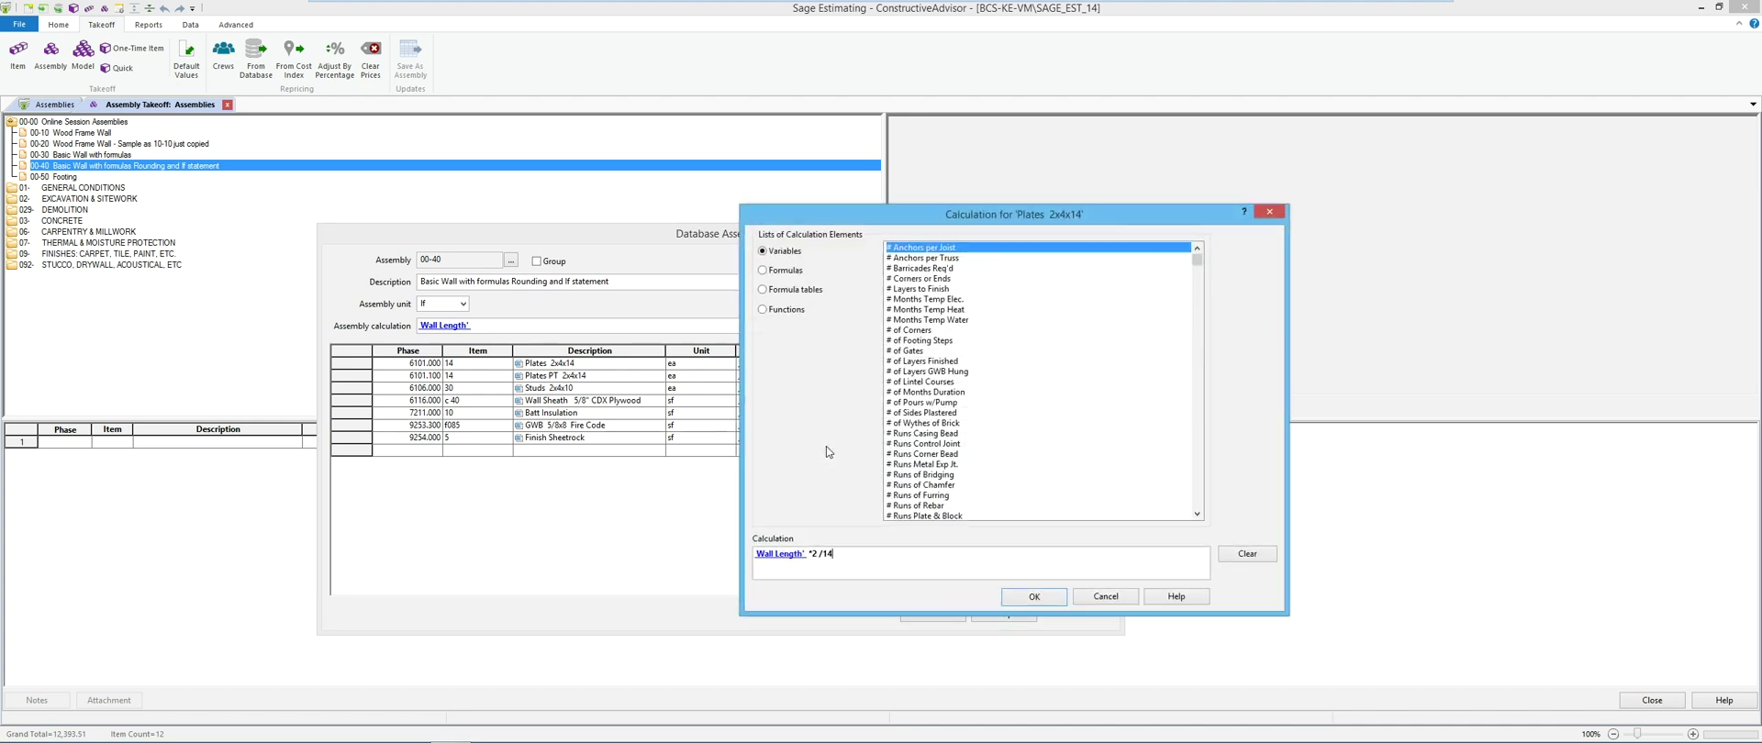
left_click(759, 557)
left_click(757, 556)
- Search the help index for 'functions' and open 'Using functions in formulas'
left_click(1188, 596)
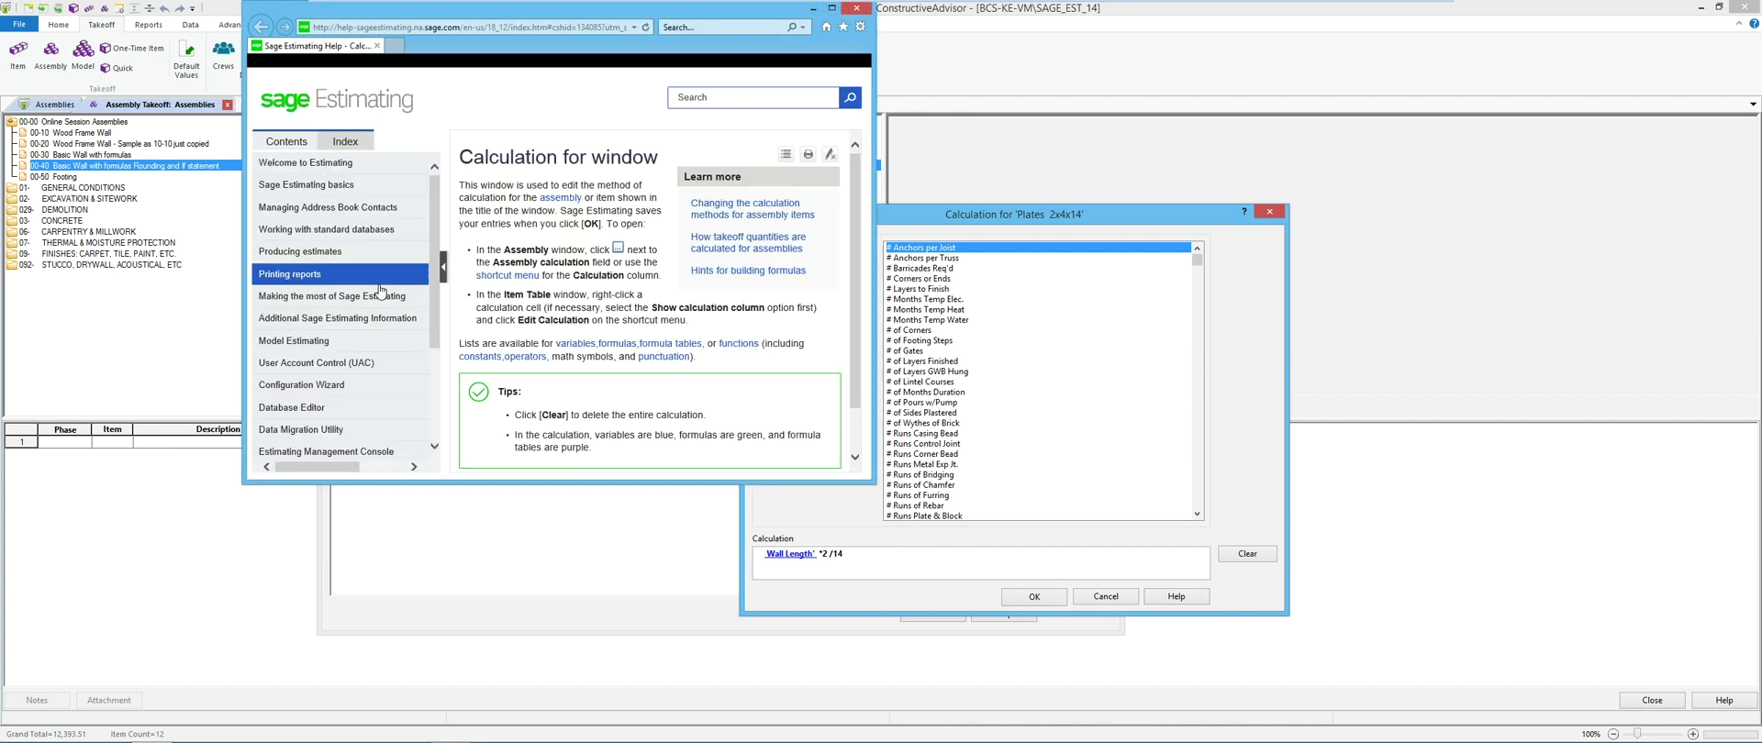
left_click(342, 143)
left_click(304, 165)
type("fuctions")
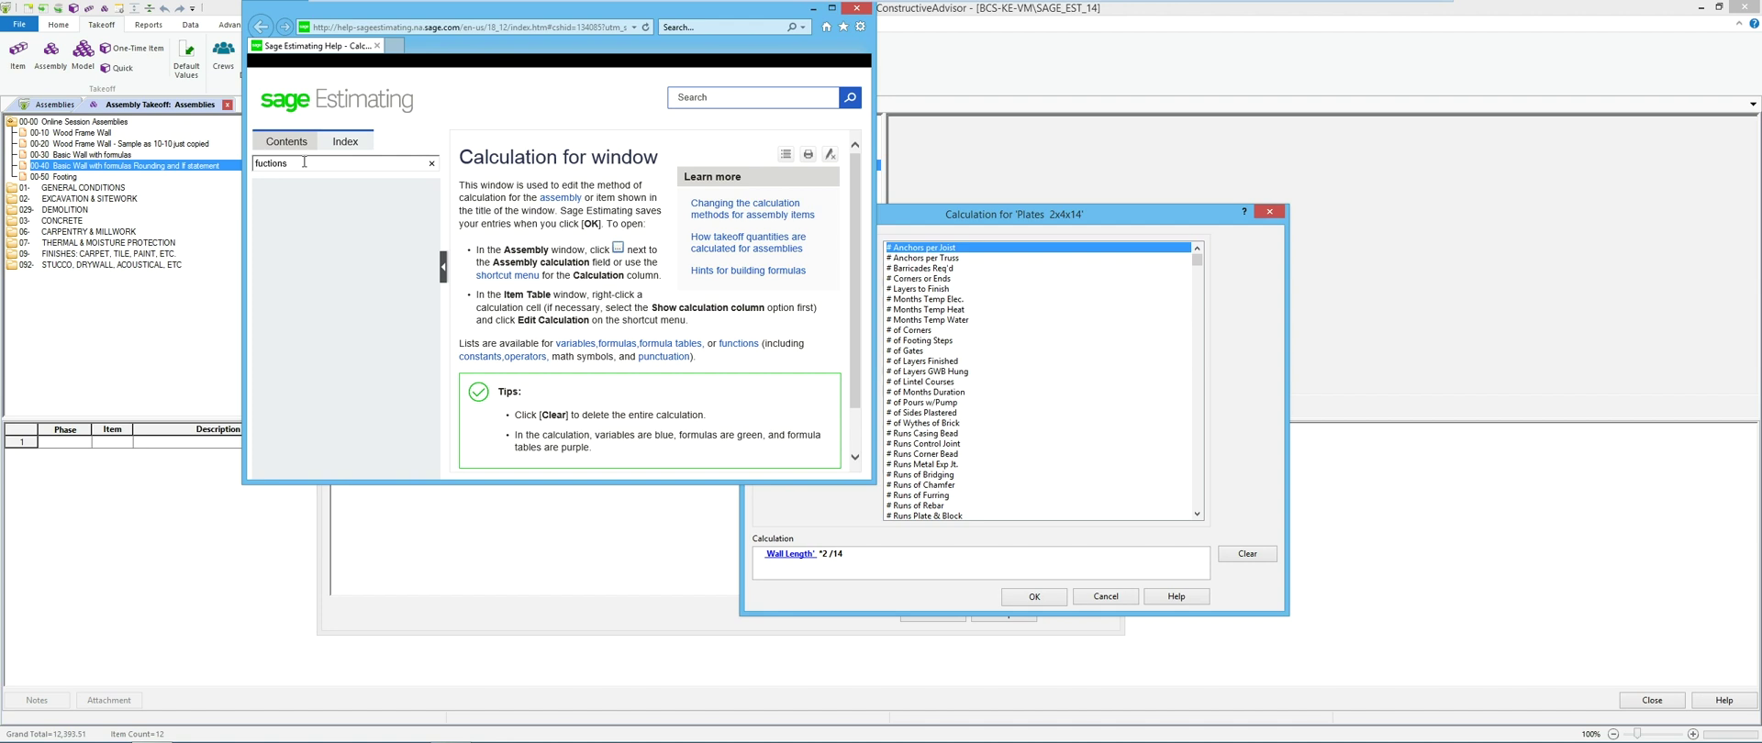
left_click_drag(290, 163, 235, 168)
type("functions")
left_click(296, 240)
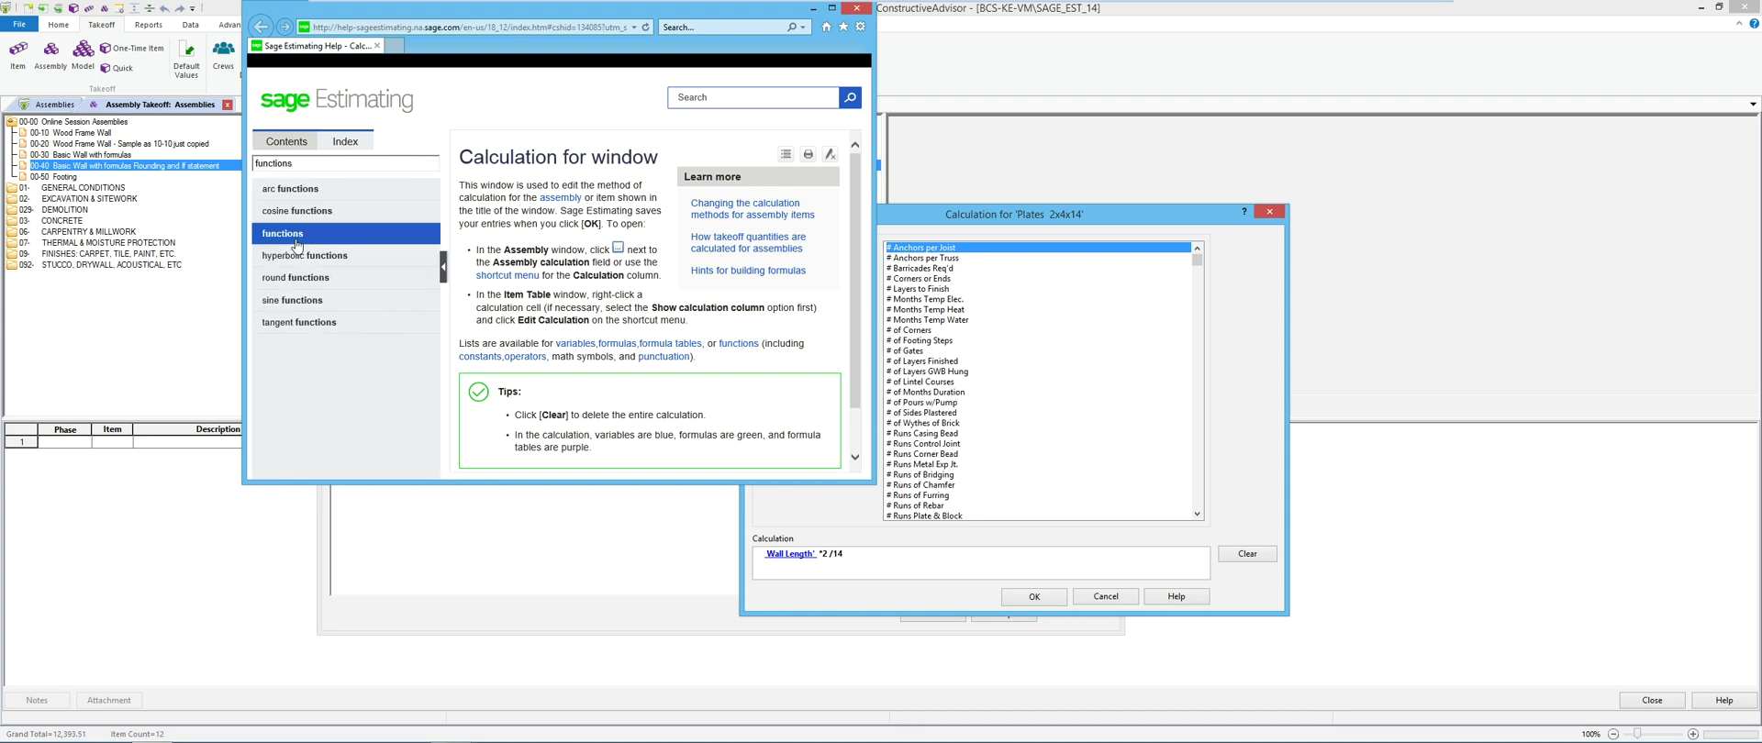
left_click(297, 241)
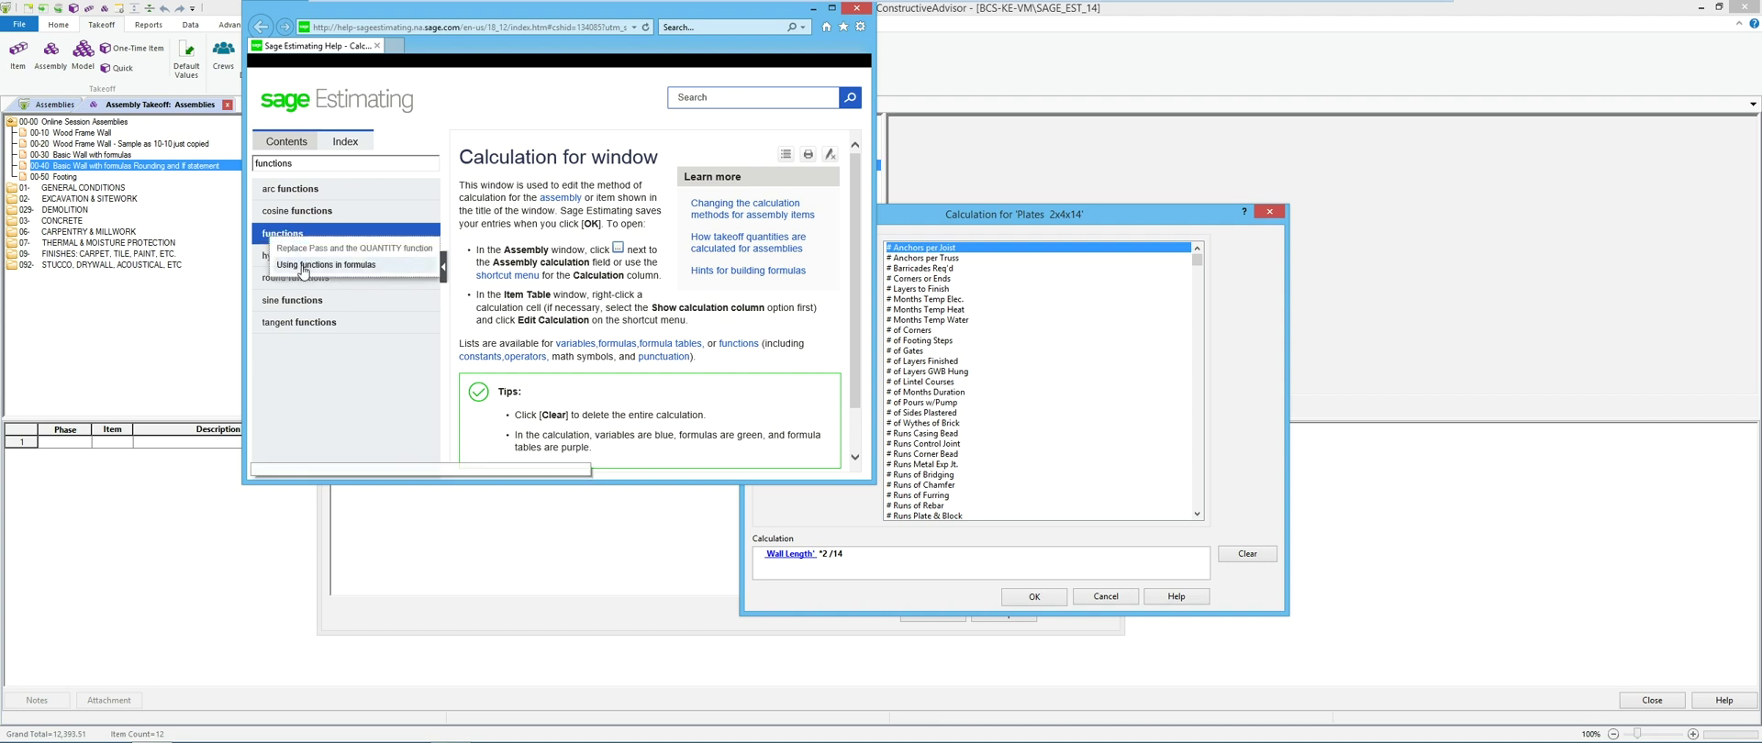
left_click(304, 266)
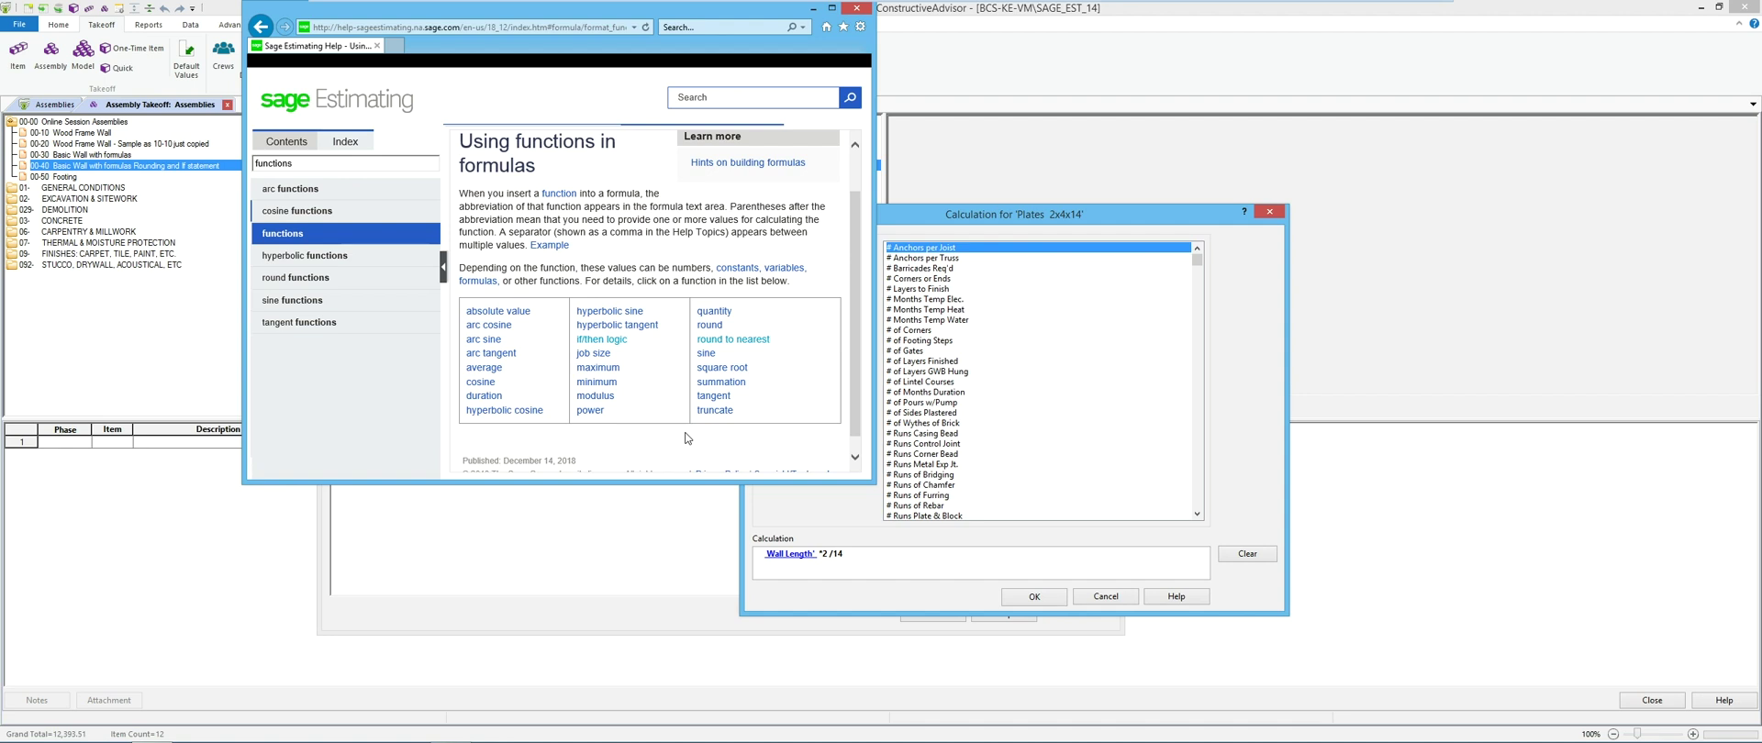
- Open the Round function topic and study its ROUND (value, digit) syntax and examples
left_click(718, 339)
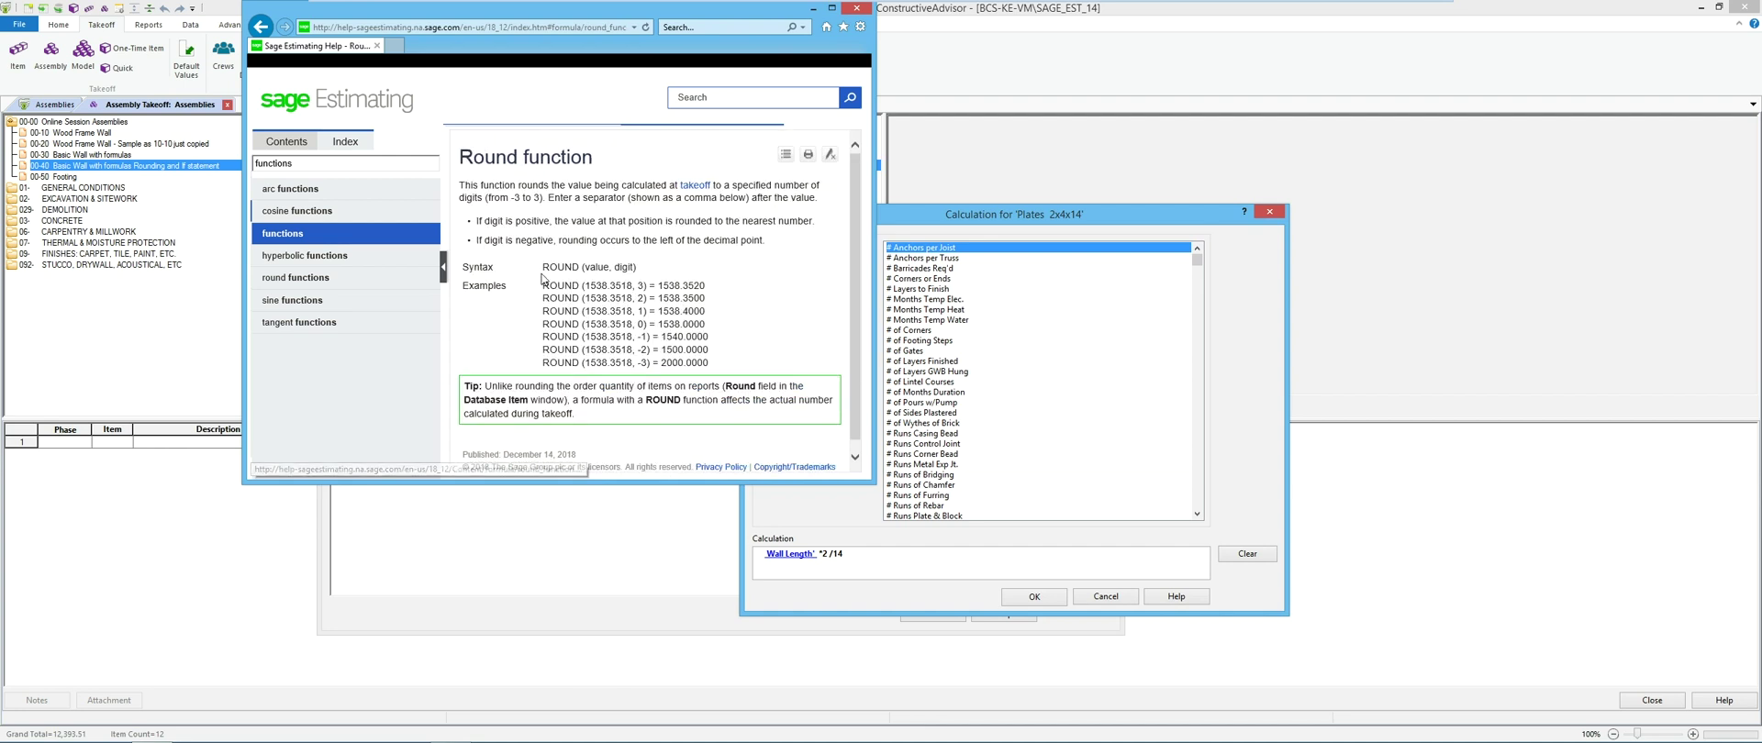
left_click_drag(542, 267, 638, 268)
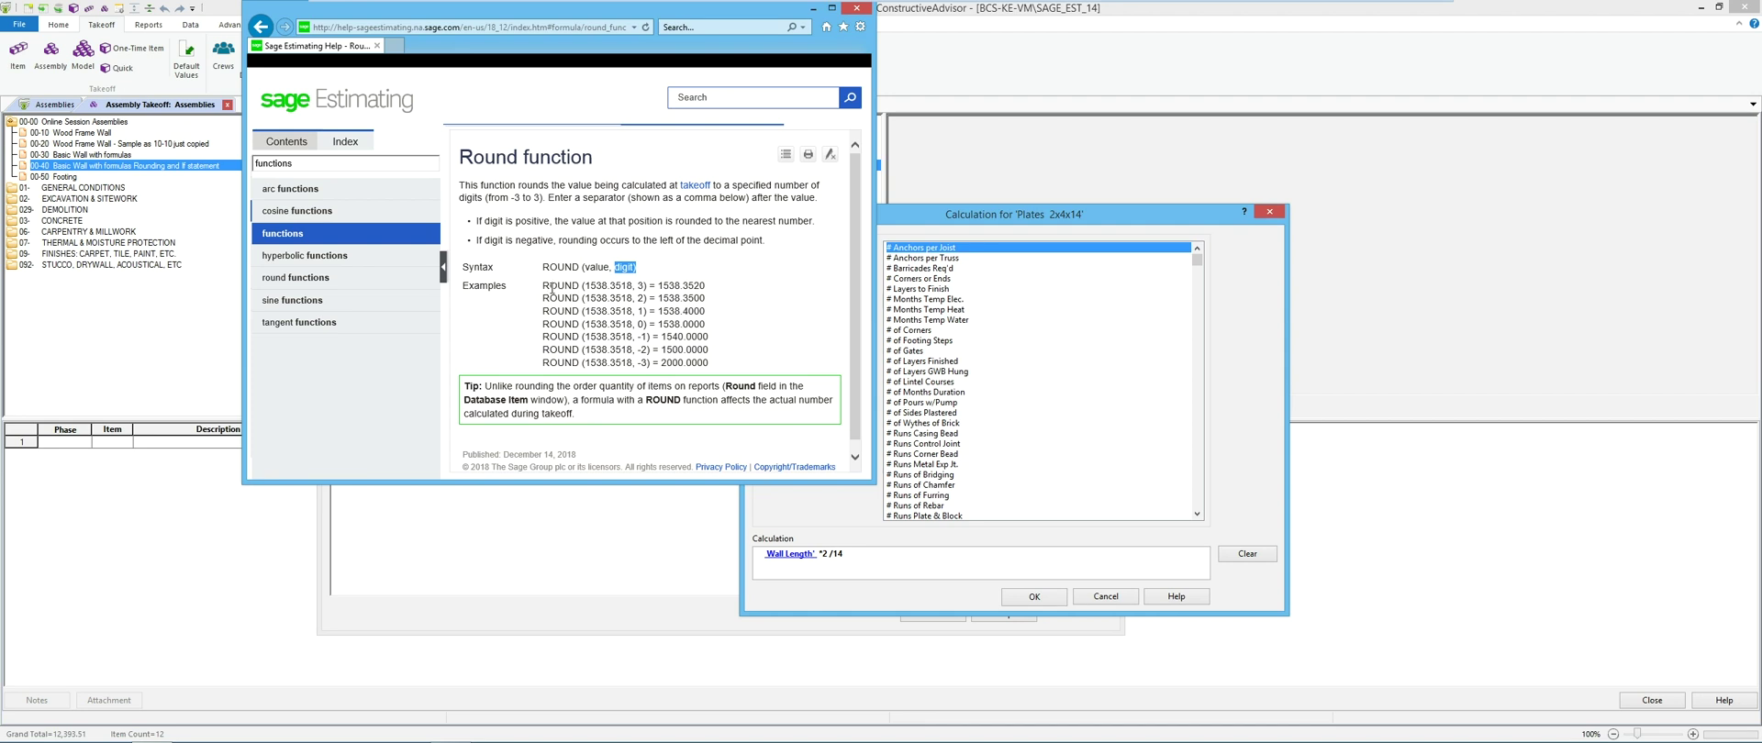
left_click_drag(587, 289, 639, 290)
double_click(305, 237)
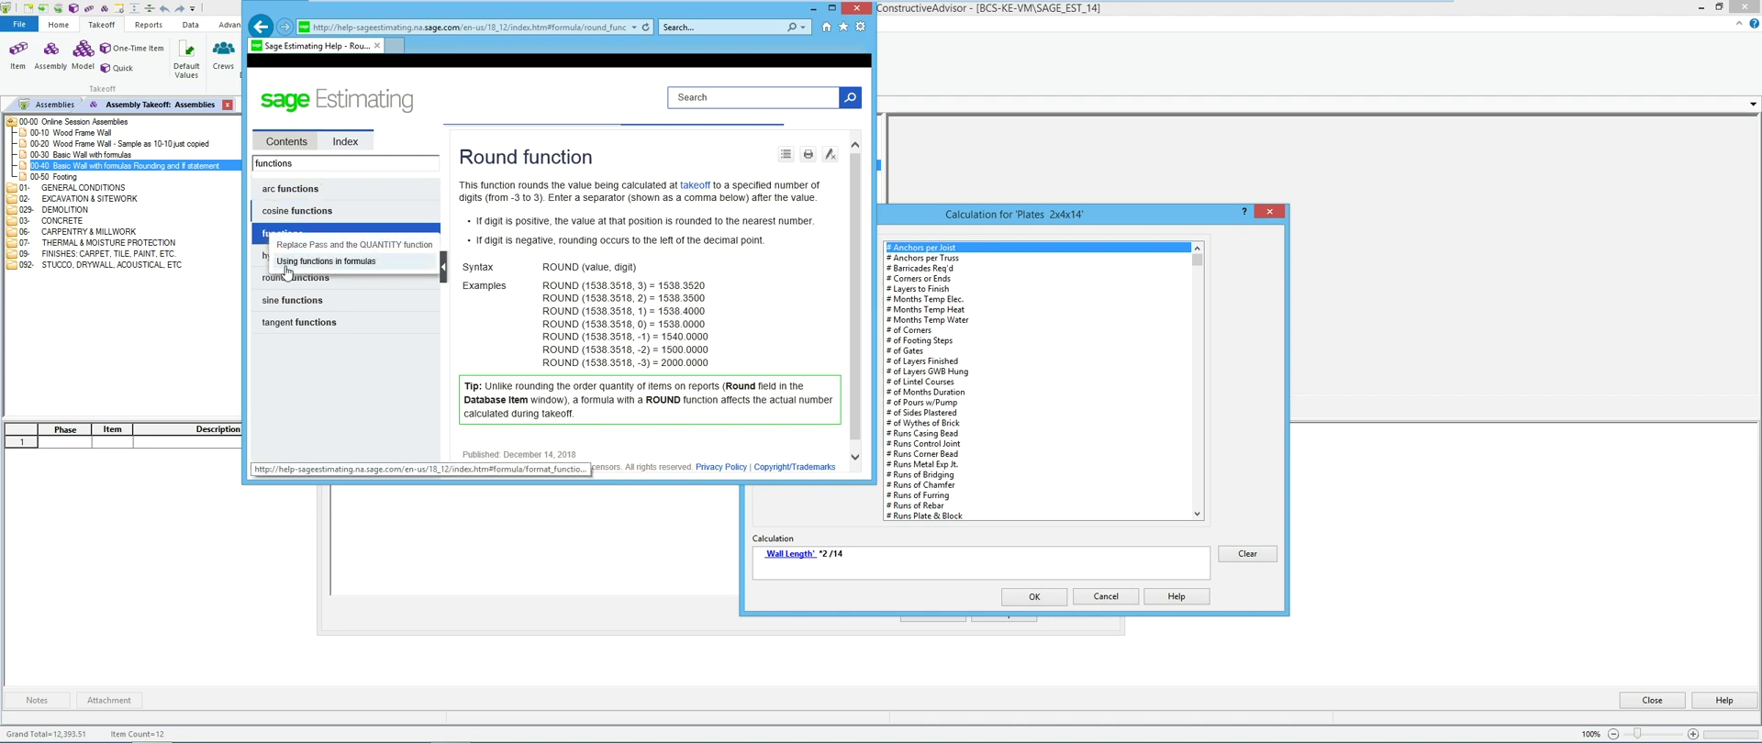
- Open the Round to function topic and review ROUNDTO's value, method and multiplier arguments
left_click(286, 257)
left_click(730, 339)
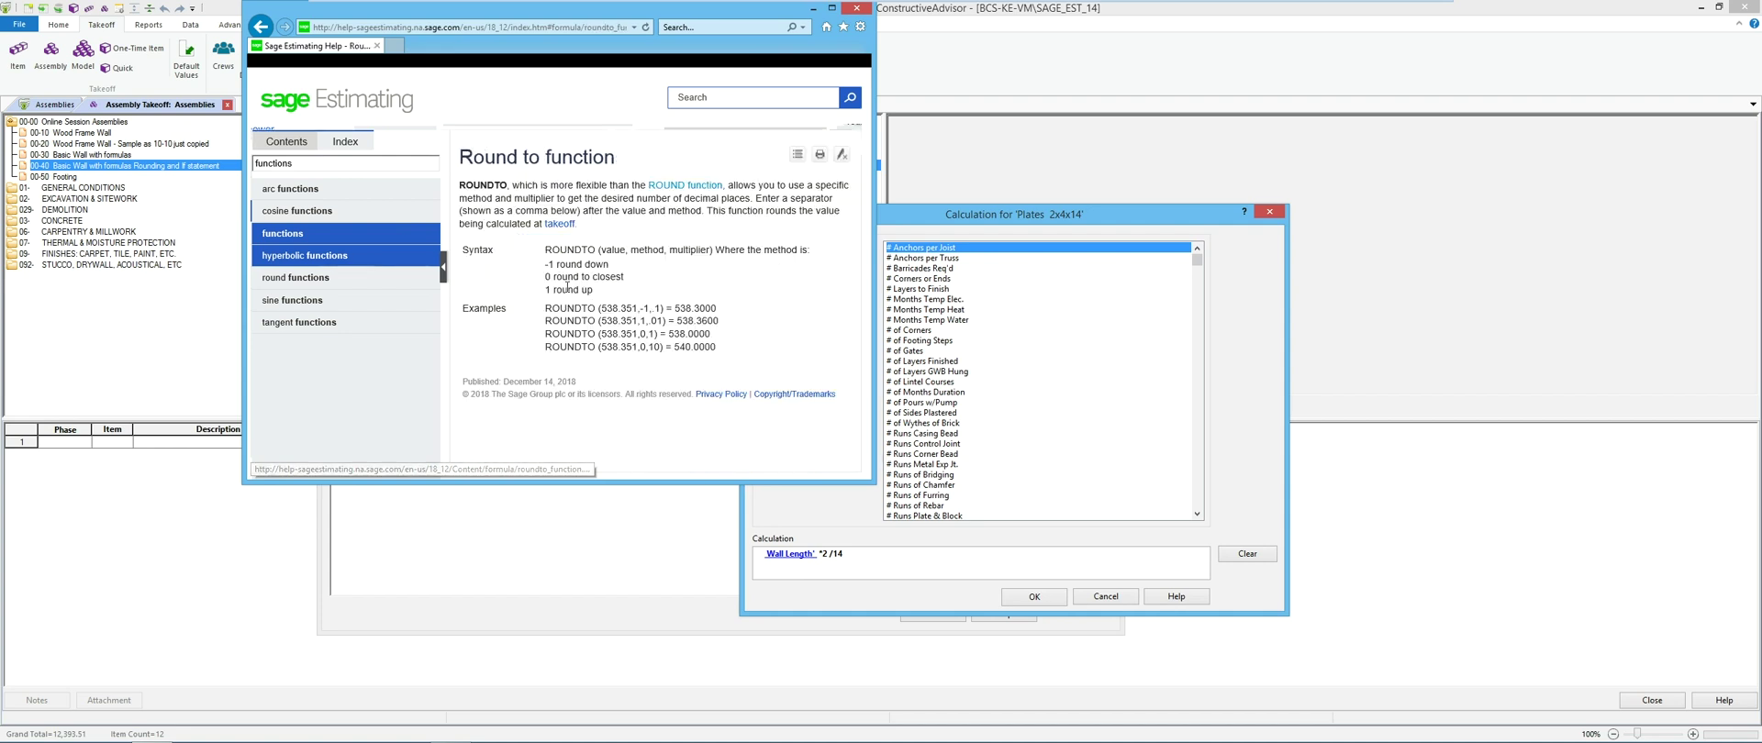
left_click_drag(545, 250, 713, 250)
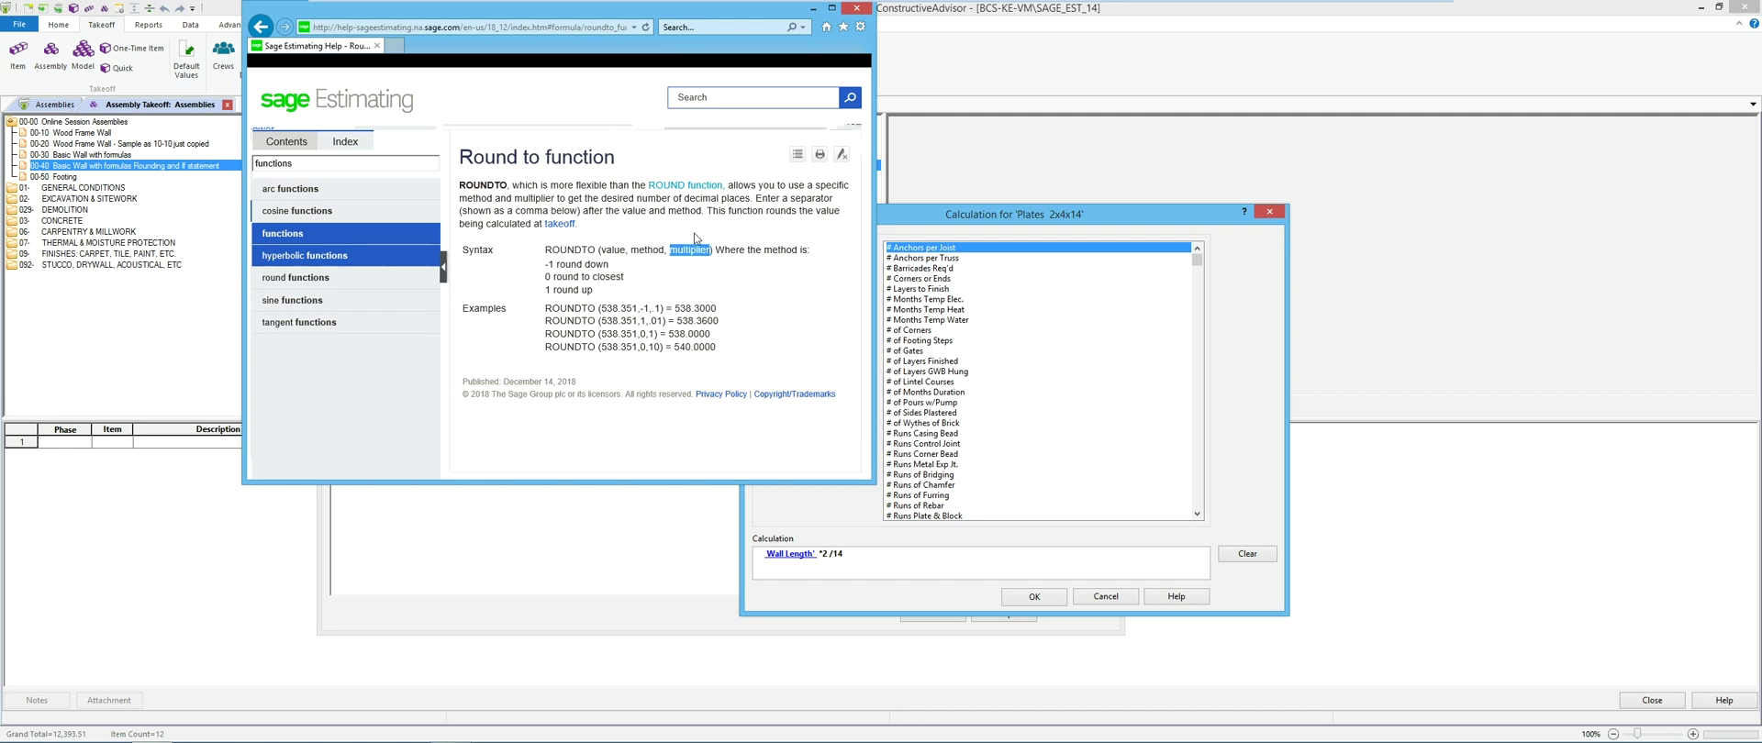
left_click_drag(631, 251, 667, 251)
left_click_drag(548, 270, 546, 282)
left_click(546, 276)
left_click_drag(547, 290, 580, 290)
left_click_drag(670, 251, 711, 252)
- Change the Plates 2x4x14 formula to ROUND(Wall Length *2/14,0) and save assembly 00-40
left_click(859, 10)
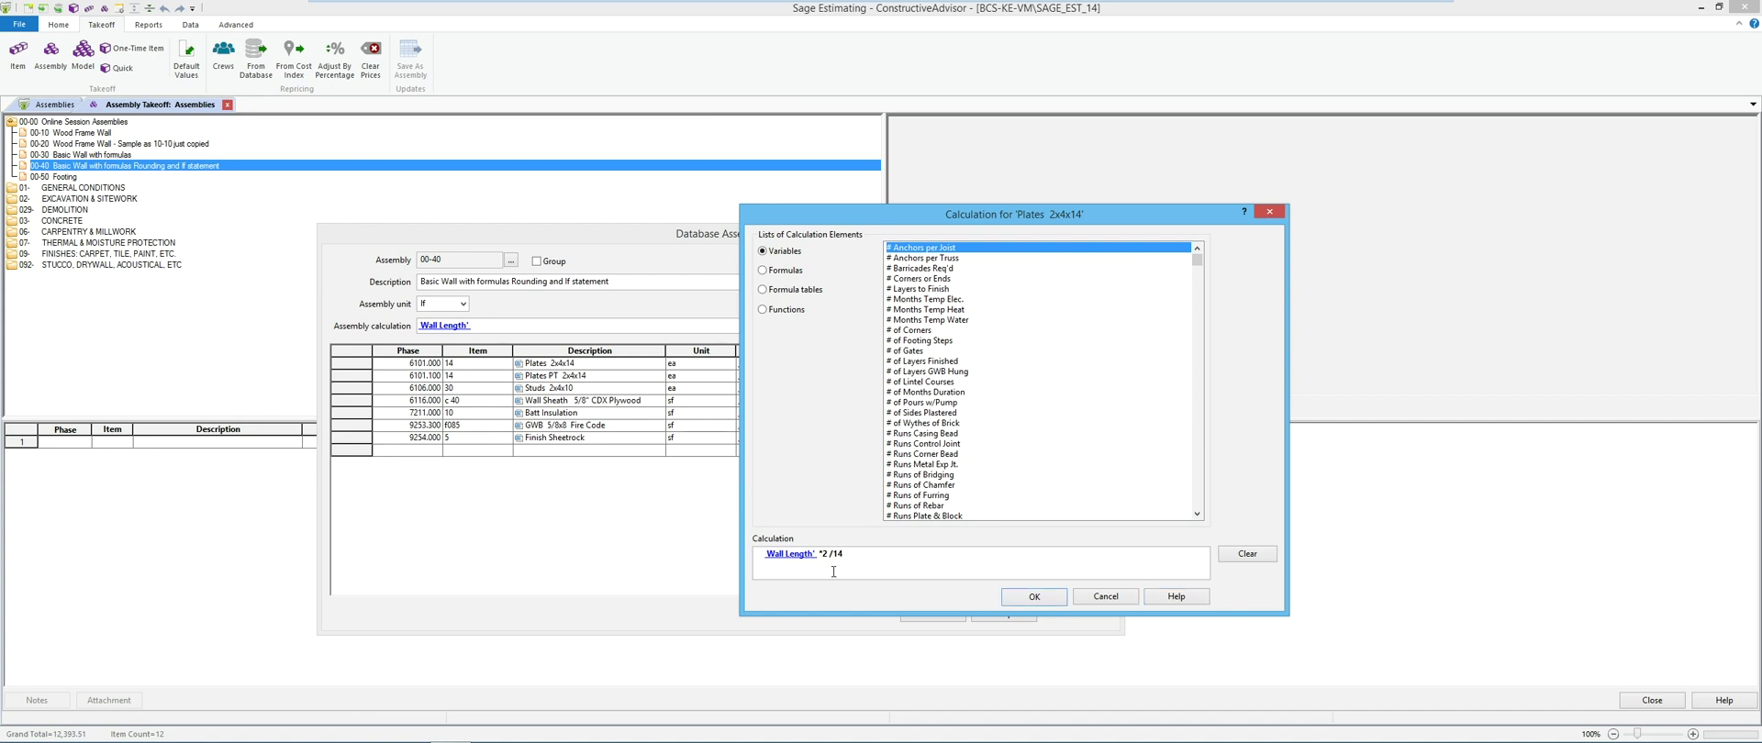
type("ROUND(")
left_click(889, 555)
left_click(1033, 597)
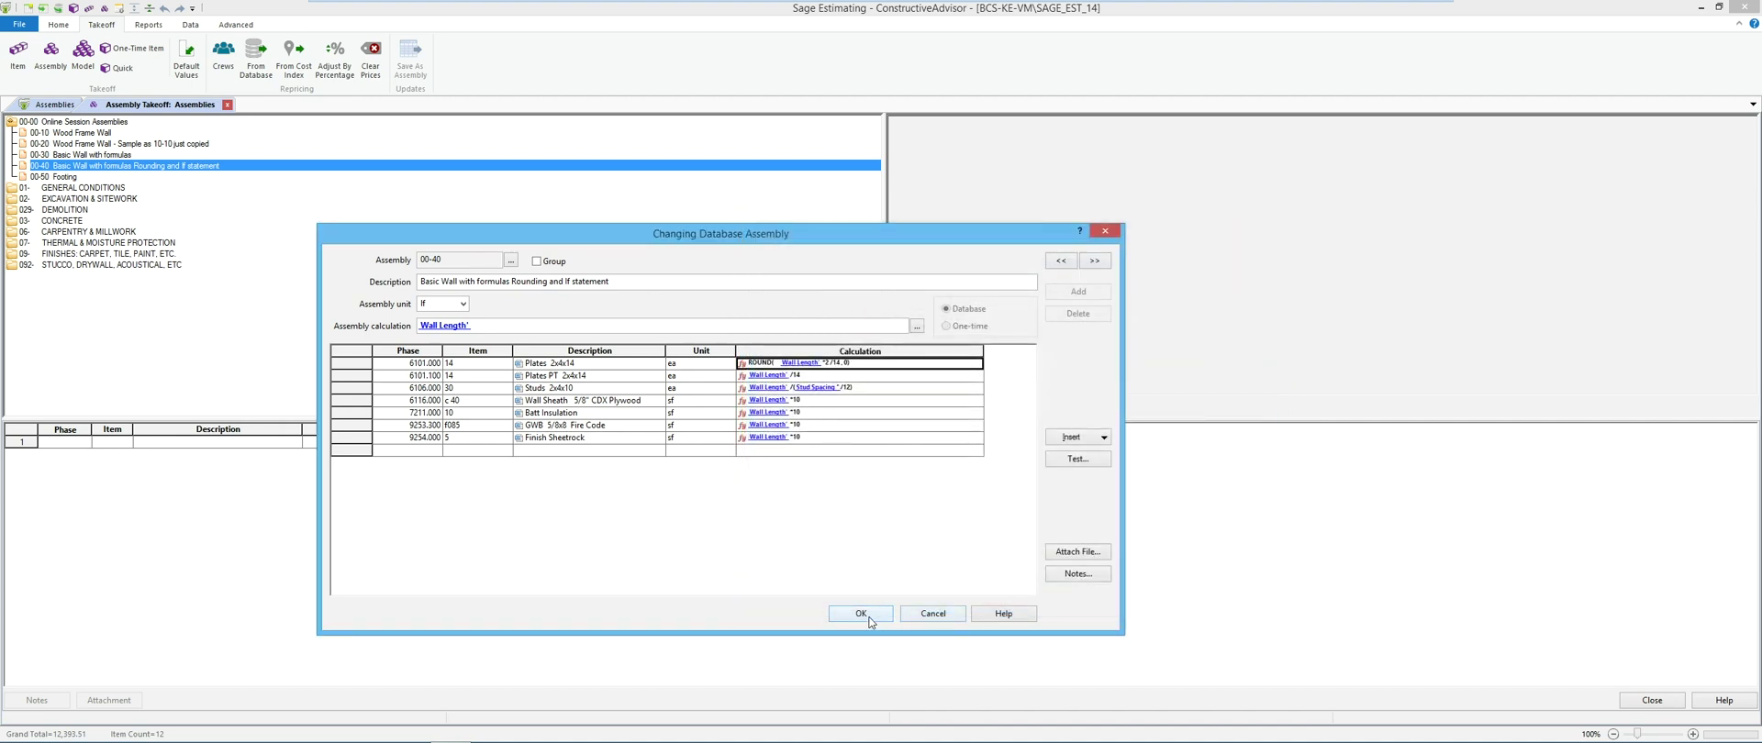
left_click(861, 614)
left_click(927, 615)
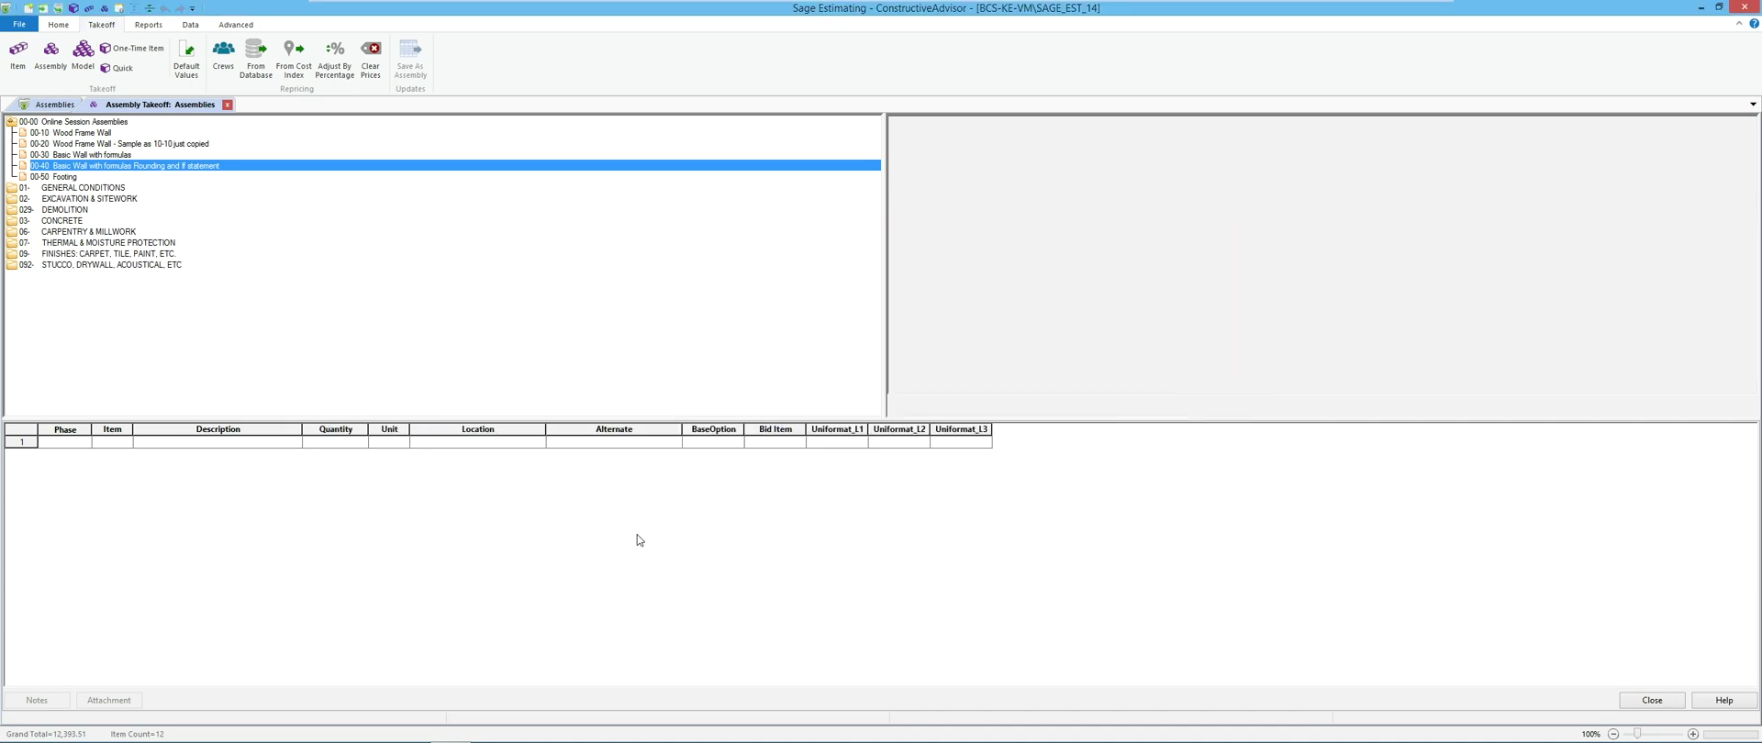
- Run a trial takeoff of 00-40 at 100 wall length, confirm 14 plates, then cancel
double_click(162, 167)
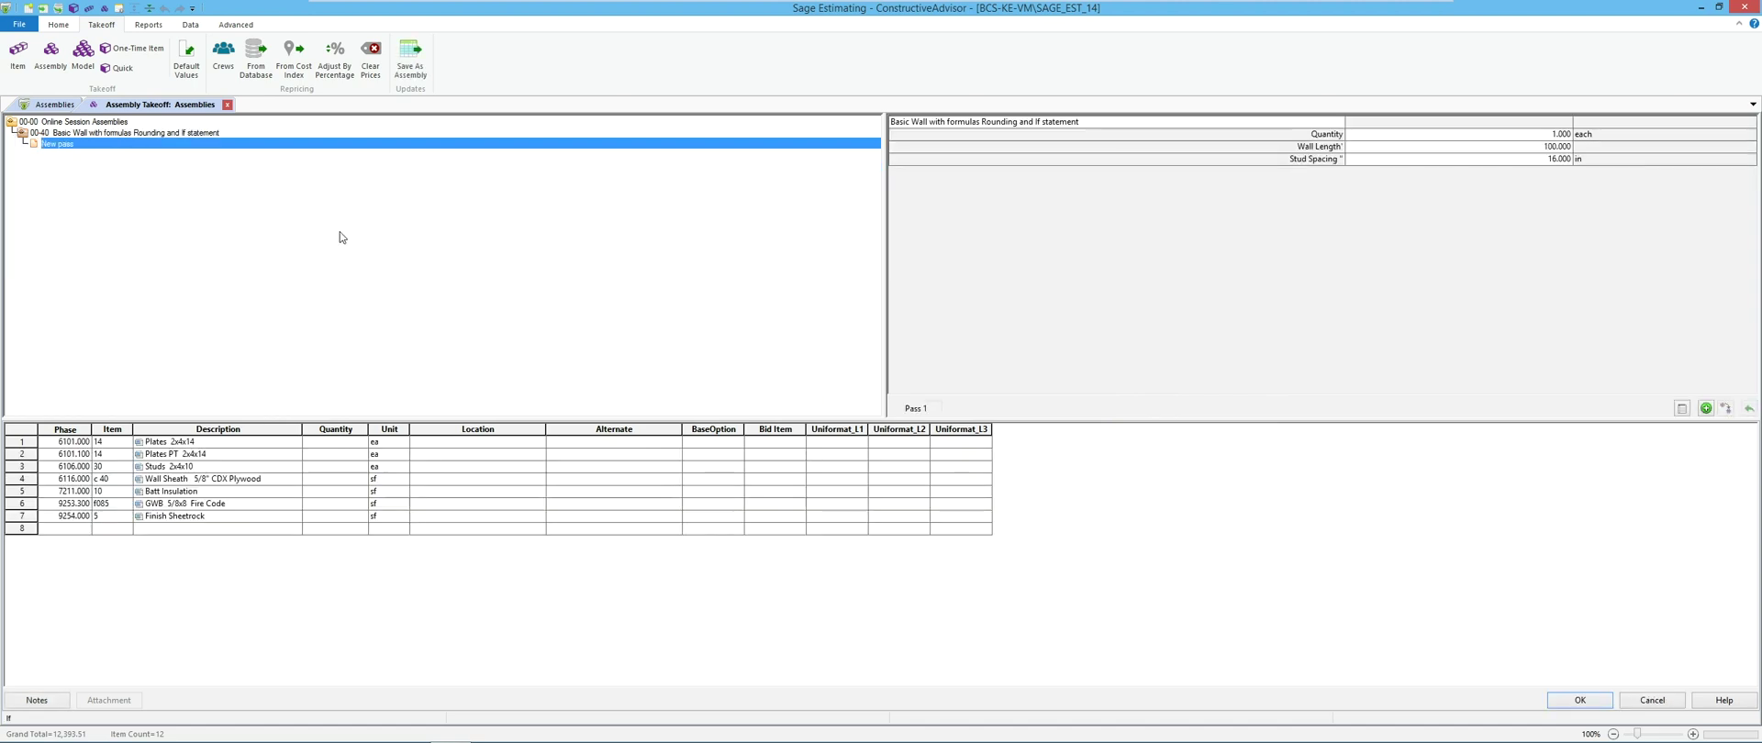
key("Return")
key("Return")
key("Return")
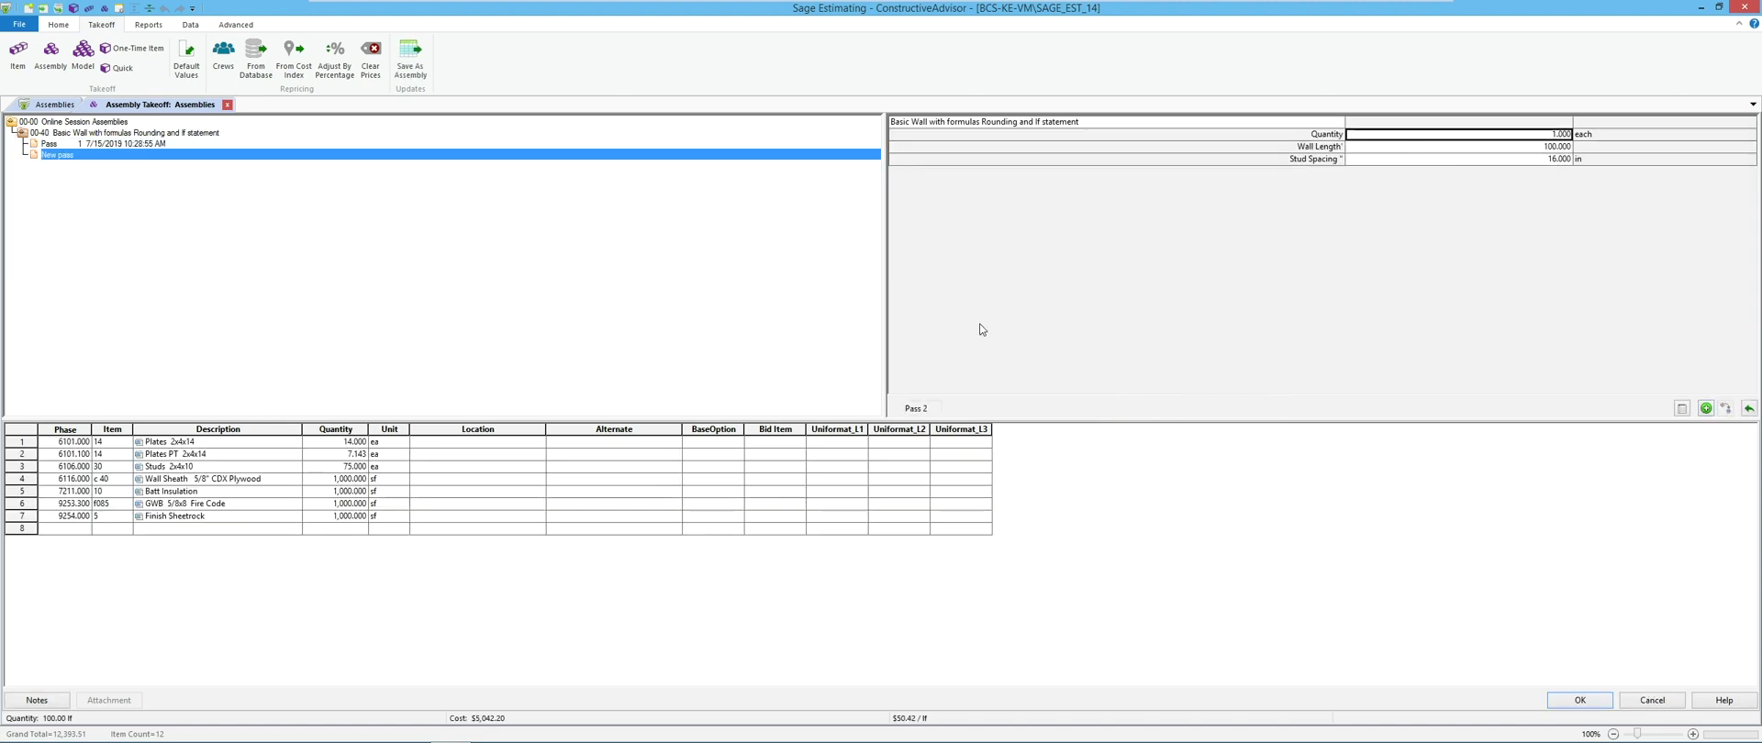
left_click(335, 444)
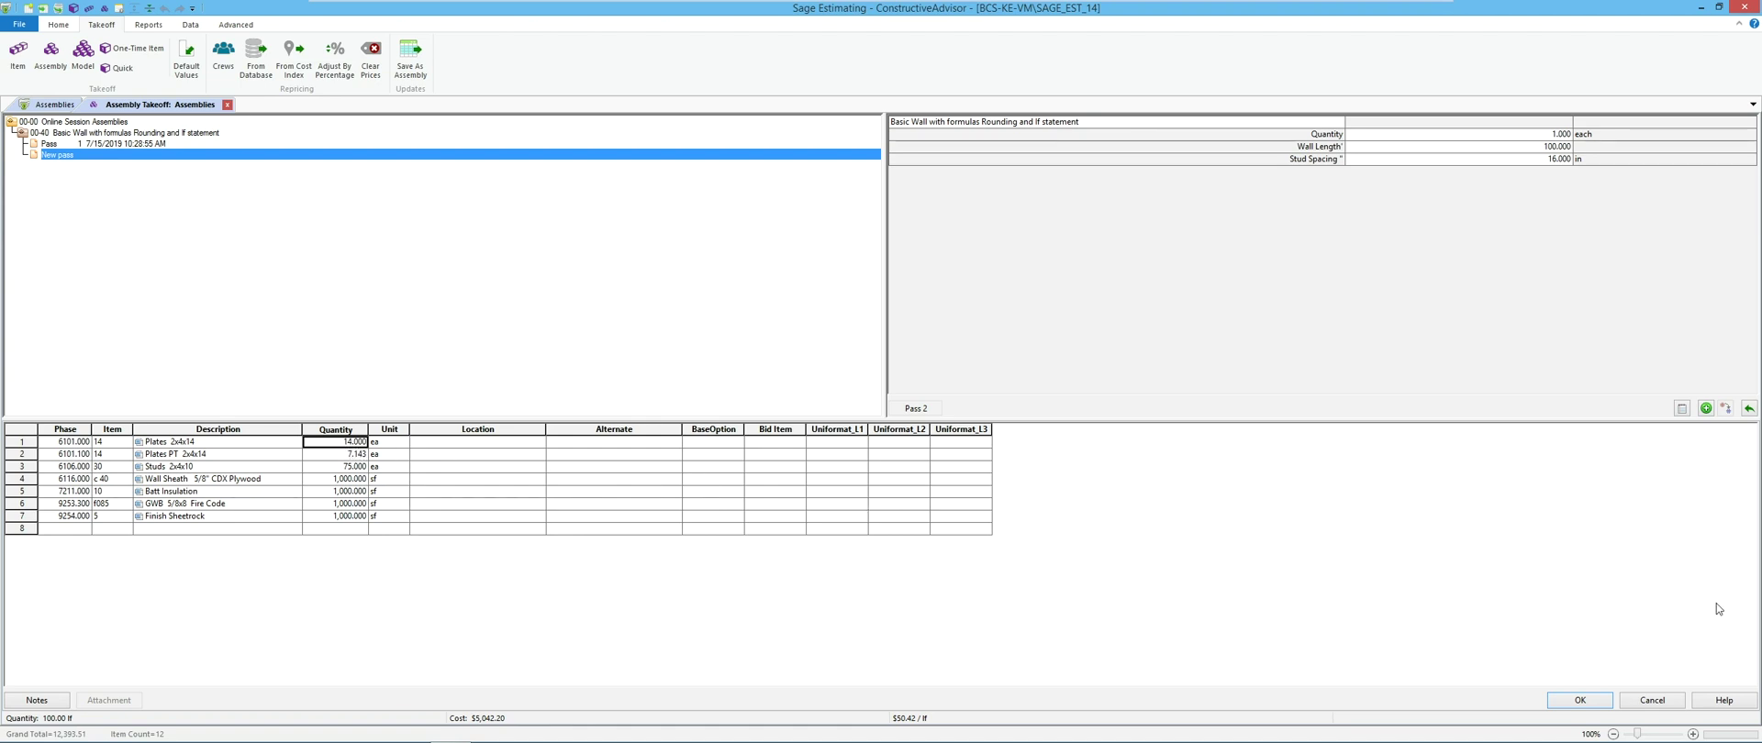
left_click(1666, 702)
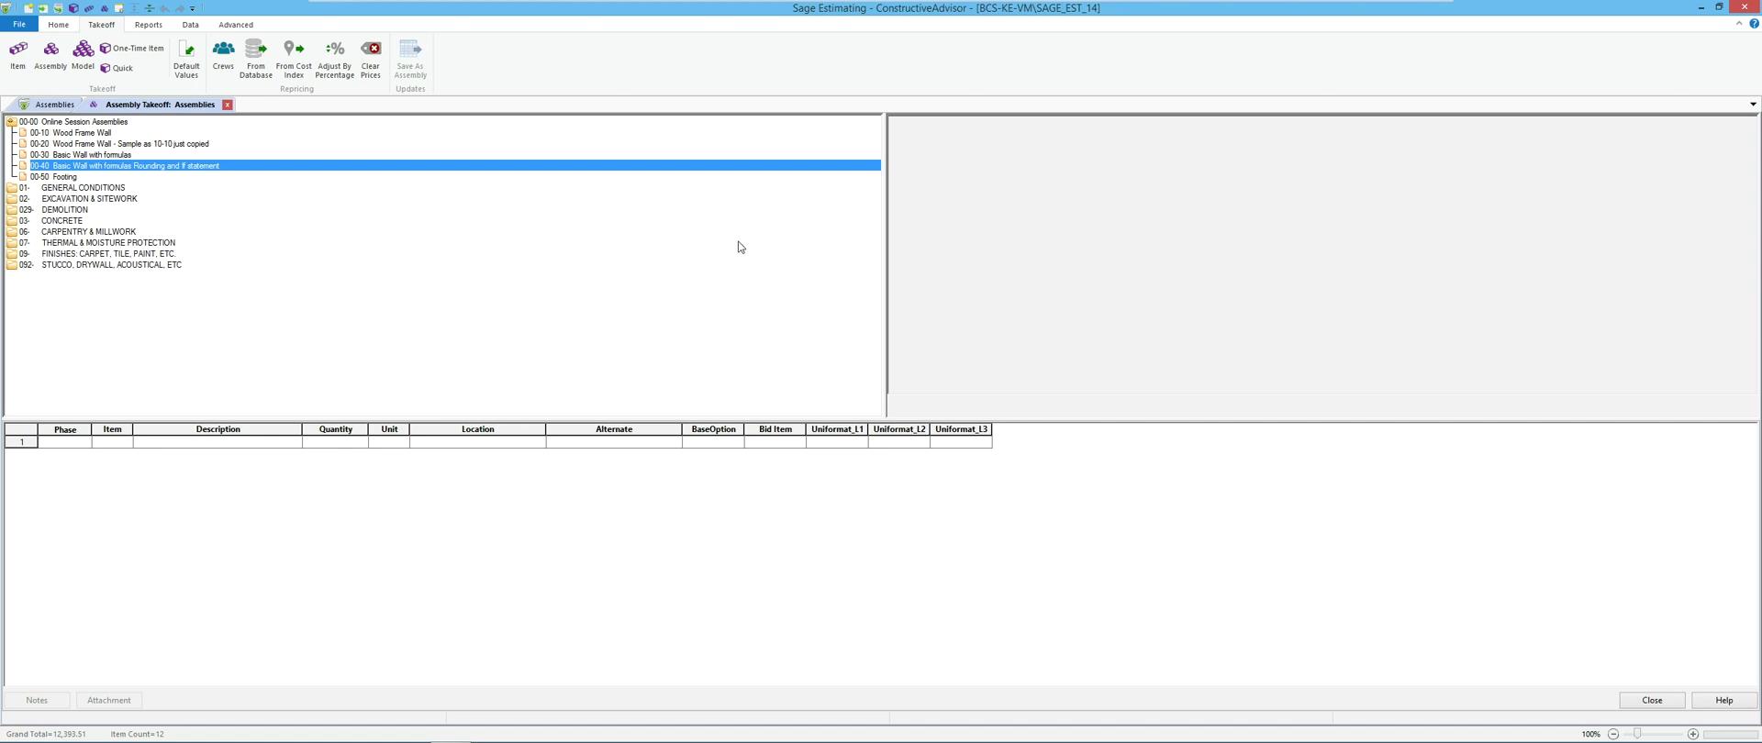
- Check the 00-30 plates quantity in the Assemblies spreadsheet, then return to assembly 00-40
left_click(49, 107)
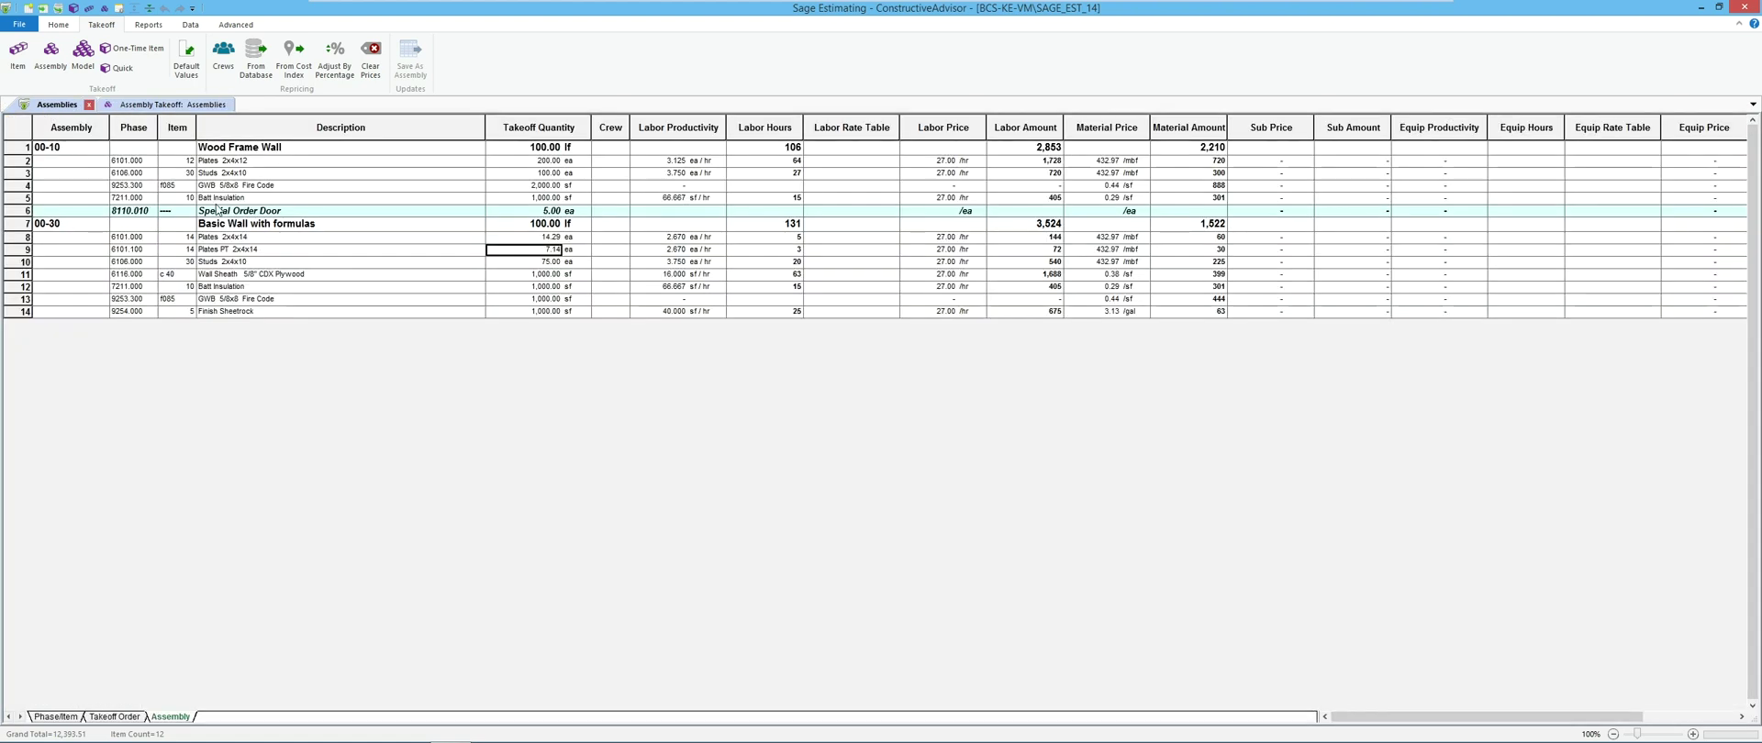
left_click(539, 240)
left_click(148, 106)
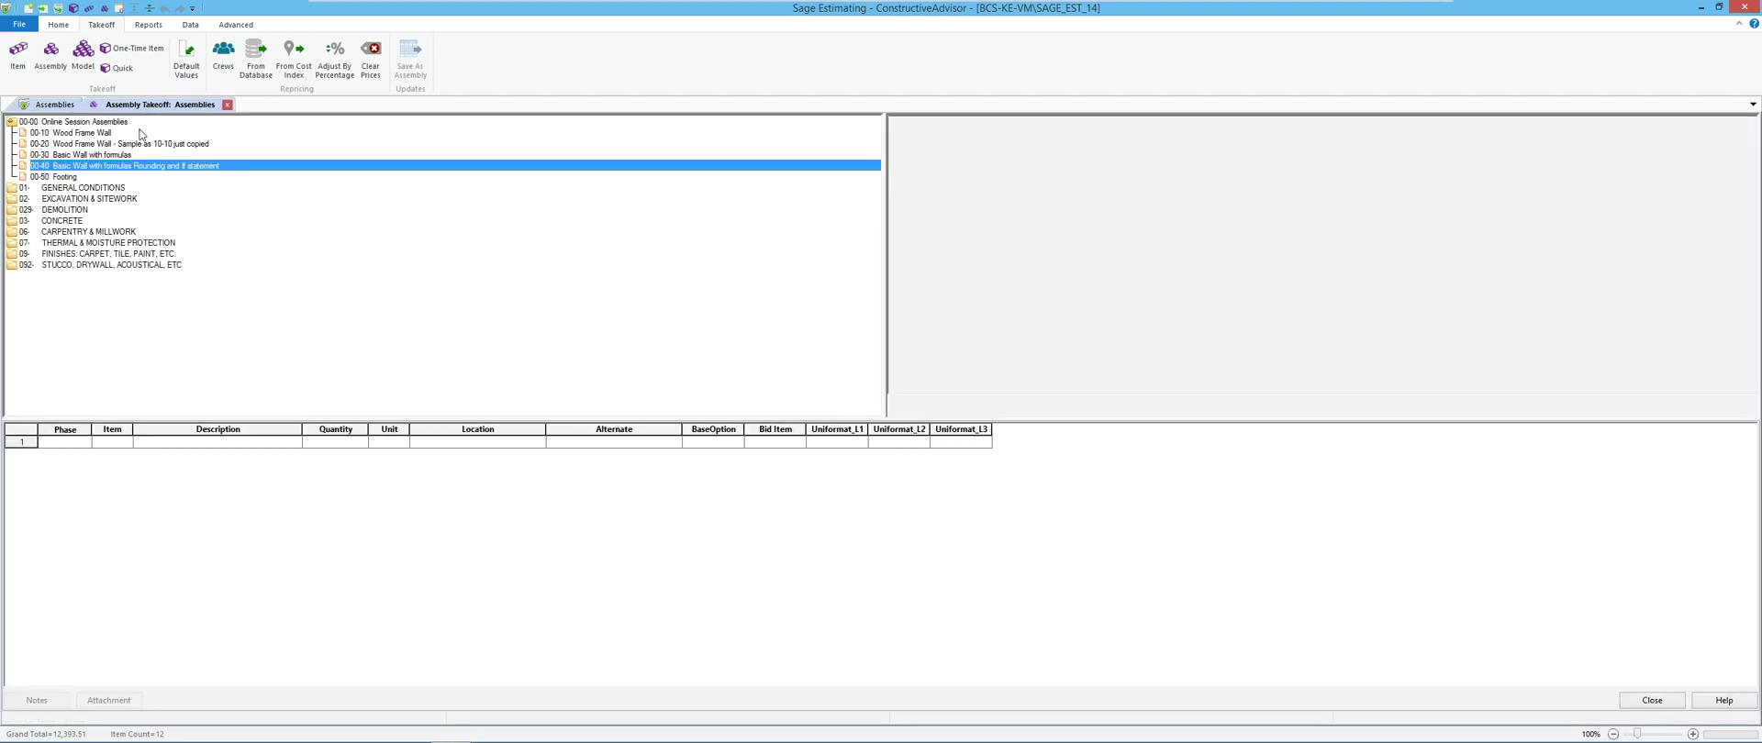
right_click(133, 167)
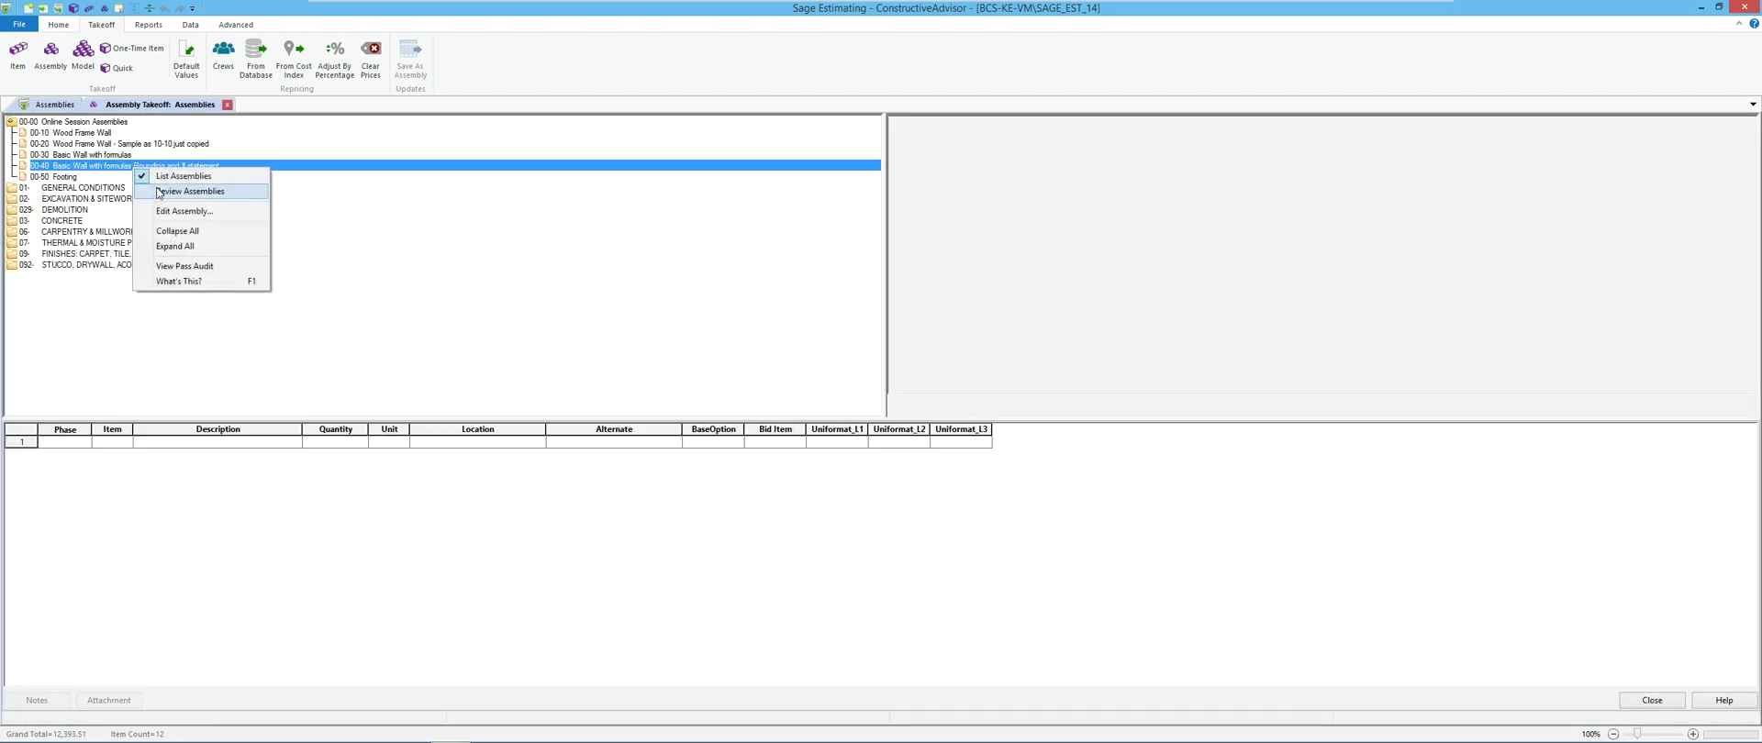
- Open the Plates 2x4x14 calculation of assembly 00-40 for editing
left_click(183, 211)
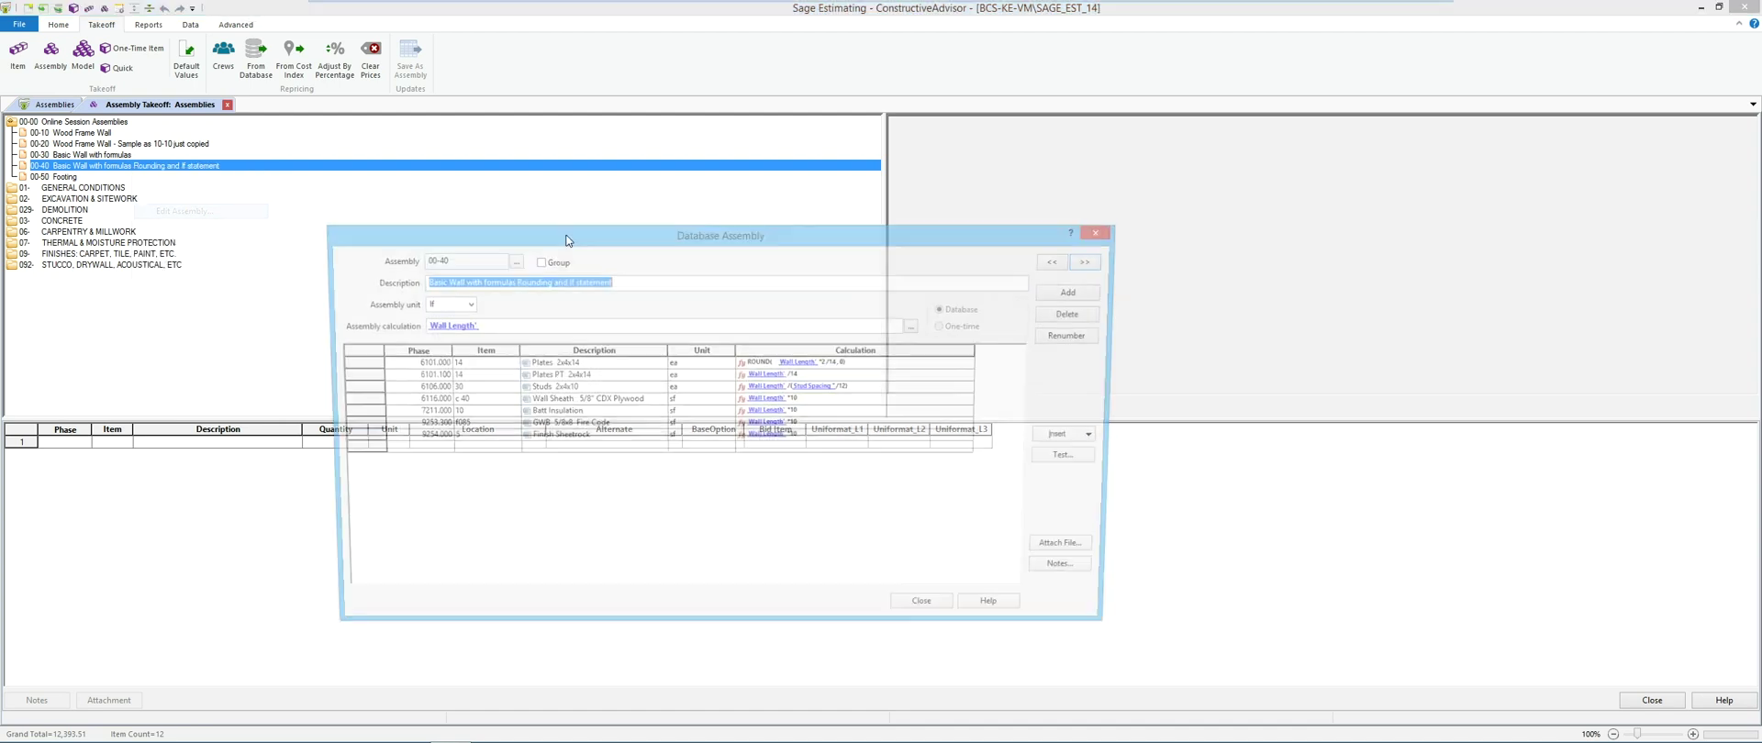
left_click(793, 367)
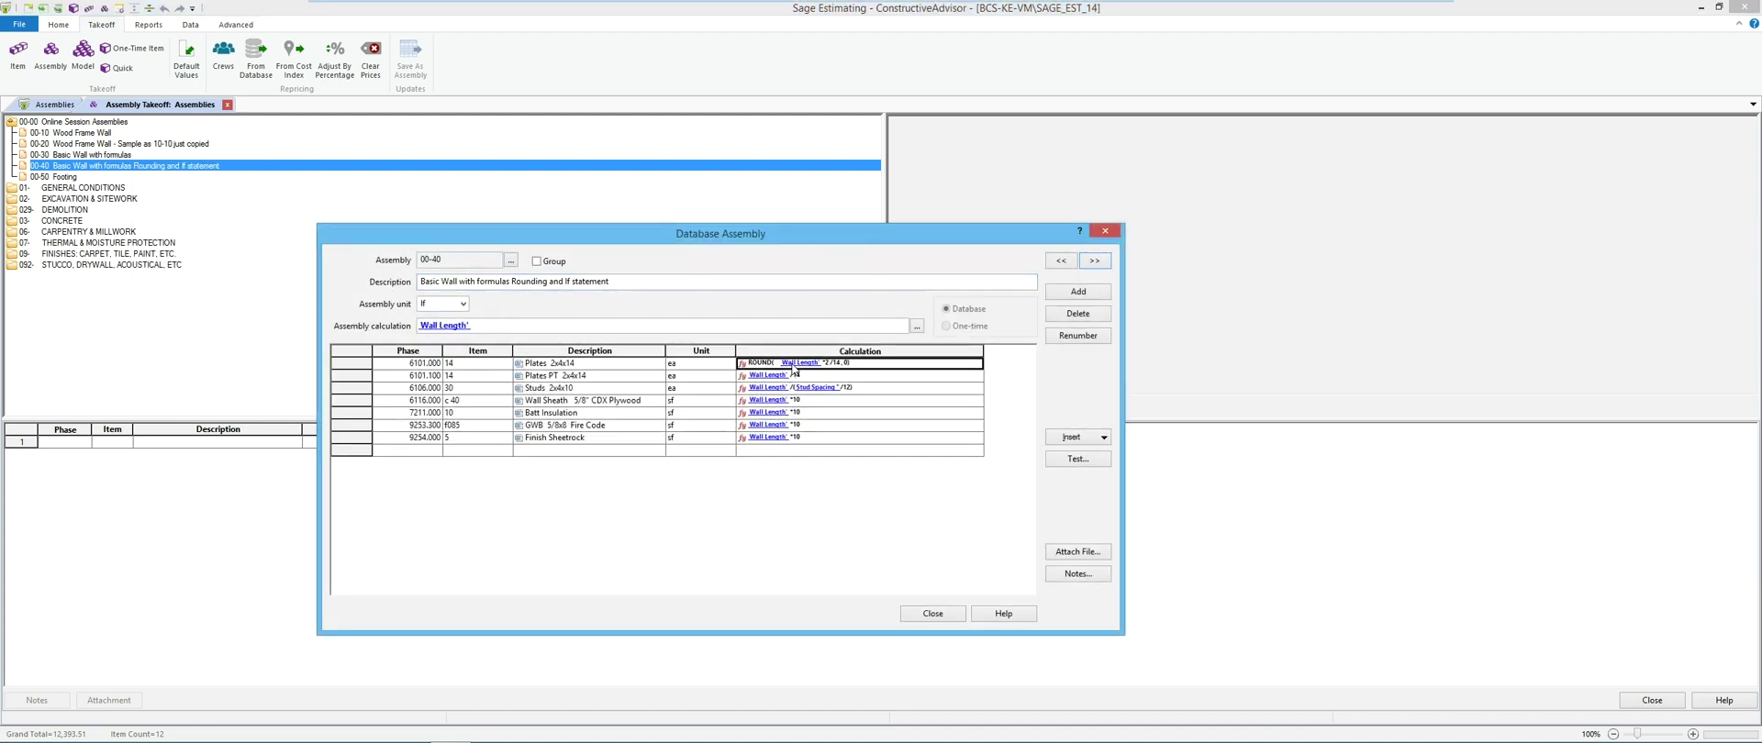
right_click(795, 373)
left_click(823, 437)
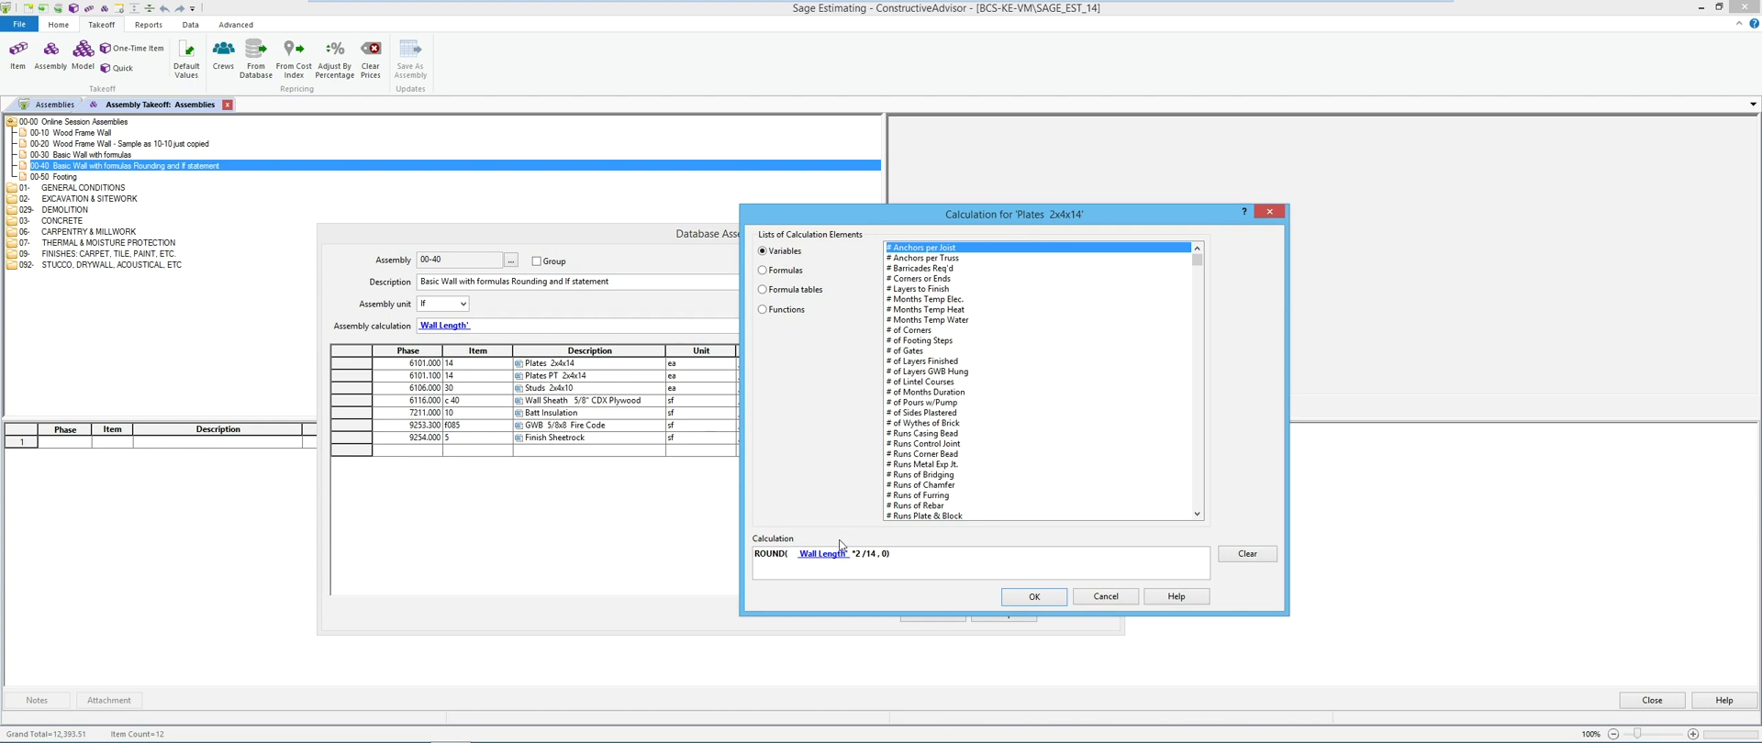
- Change the formula to ROUNDTO(Wall Length *2/14,1,1)
type("TO")
left_click_drag(809, 554, 889, 554)
left_click(897, 554)
key("BackSpace")
- Accept the Plates formula and open the Plates PT 2x4x14 calculation for editing
left_click(1032, 597)
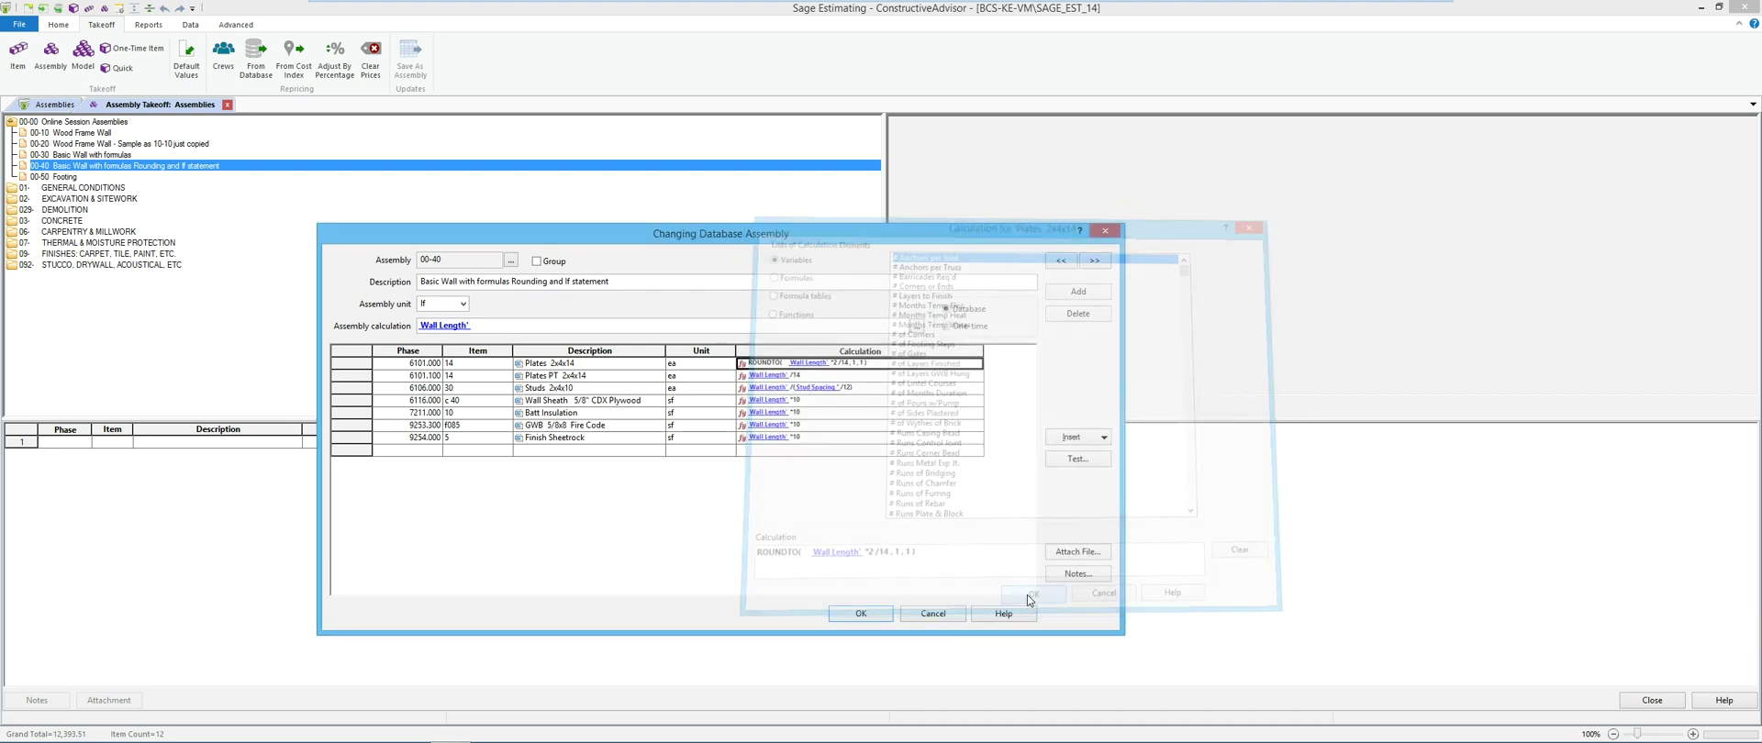
left_click(806, 382)
right_click(807, 382)
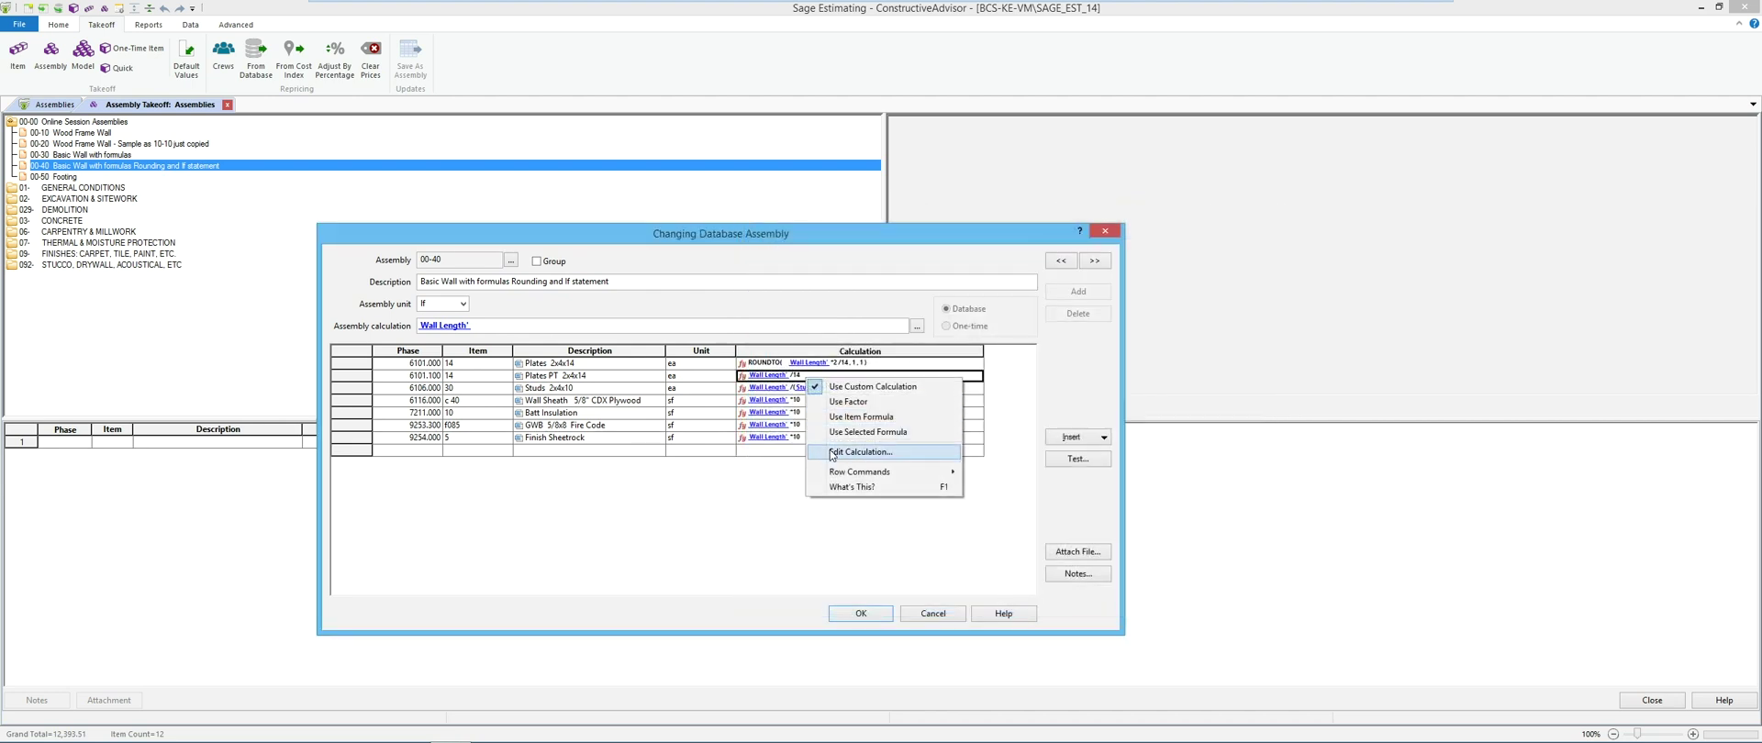
left_click(826, 451)
- Wrap Plates PT as ROUNDTO(Wall Length /14,1,1), fix the missing parenthesis, and save 00-40
left_click(754, 554)
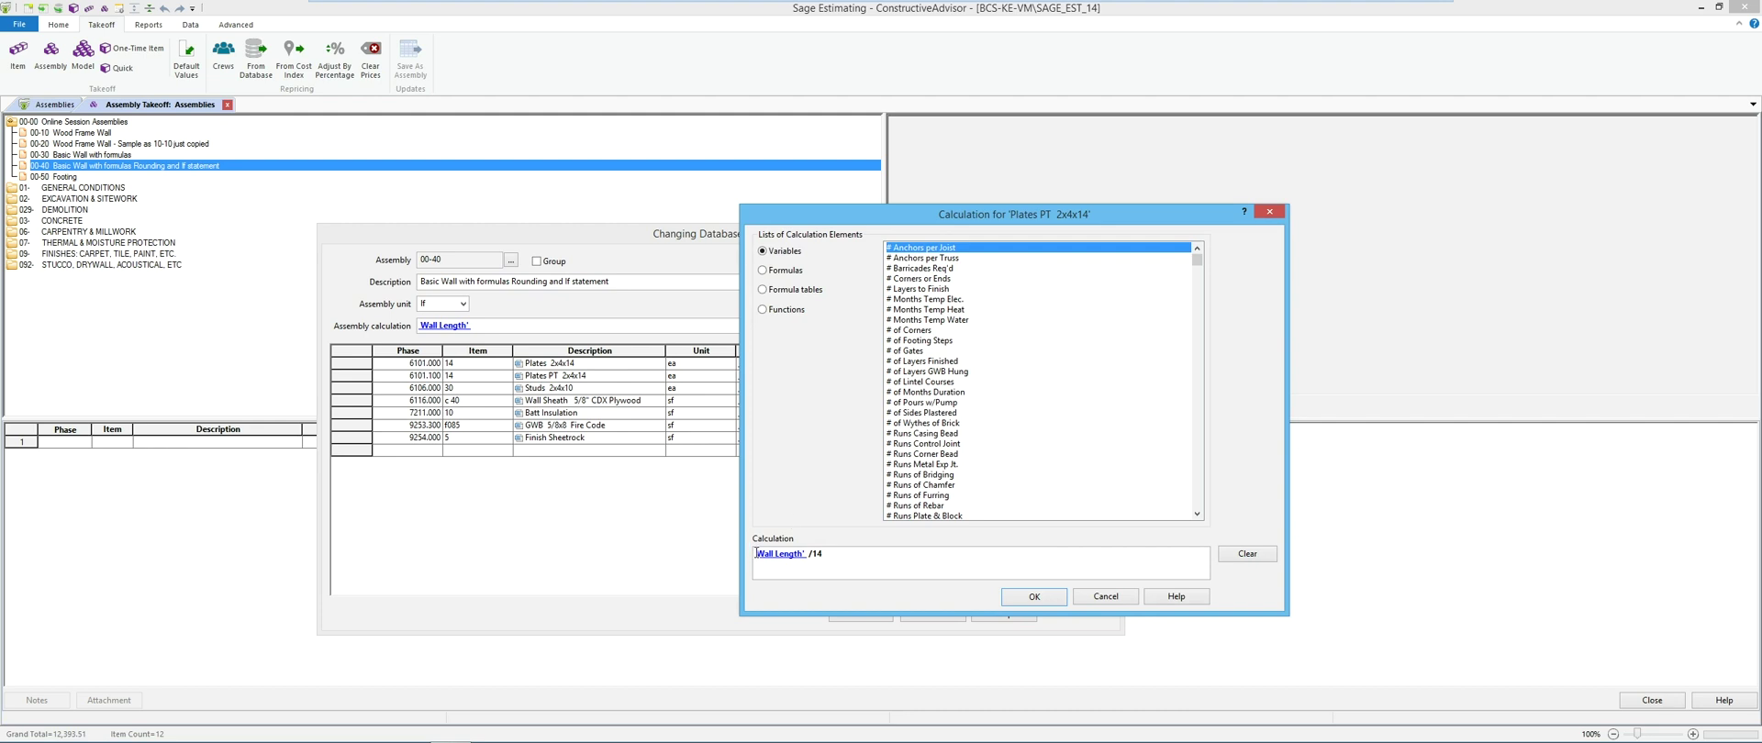
type("ROUND (")
left_click(1029, 597)
left_click(1058, 448)
left_click(1050, 597)
left_click(861, 613)
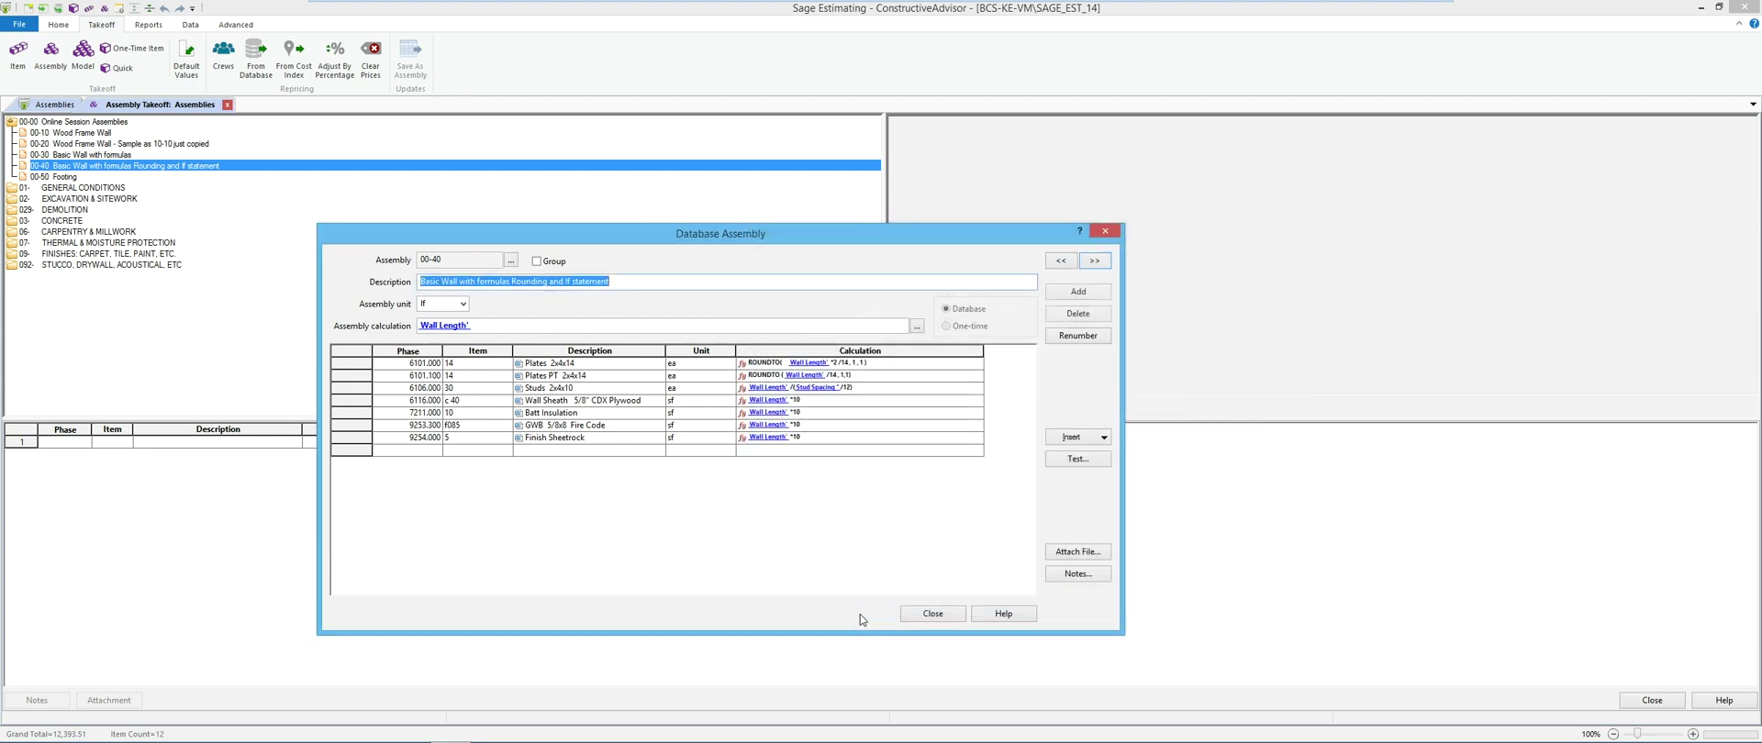
- Take off assembly 00-40 at a 100 ft wall length
double_click(154, 168)
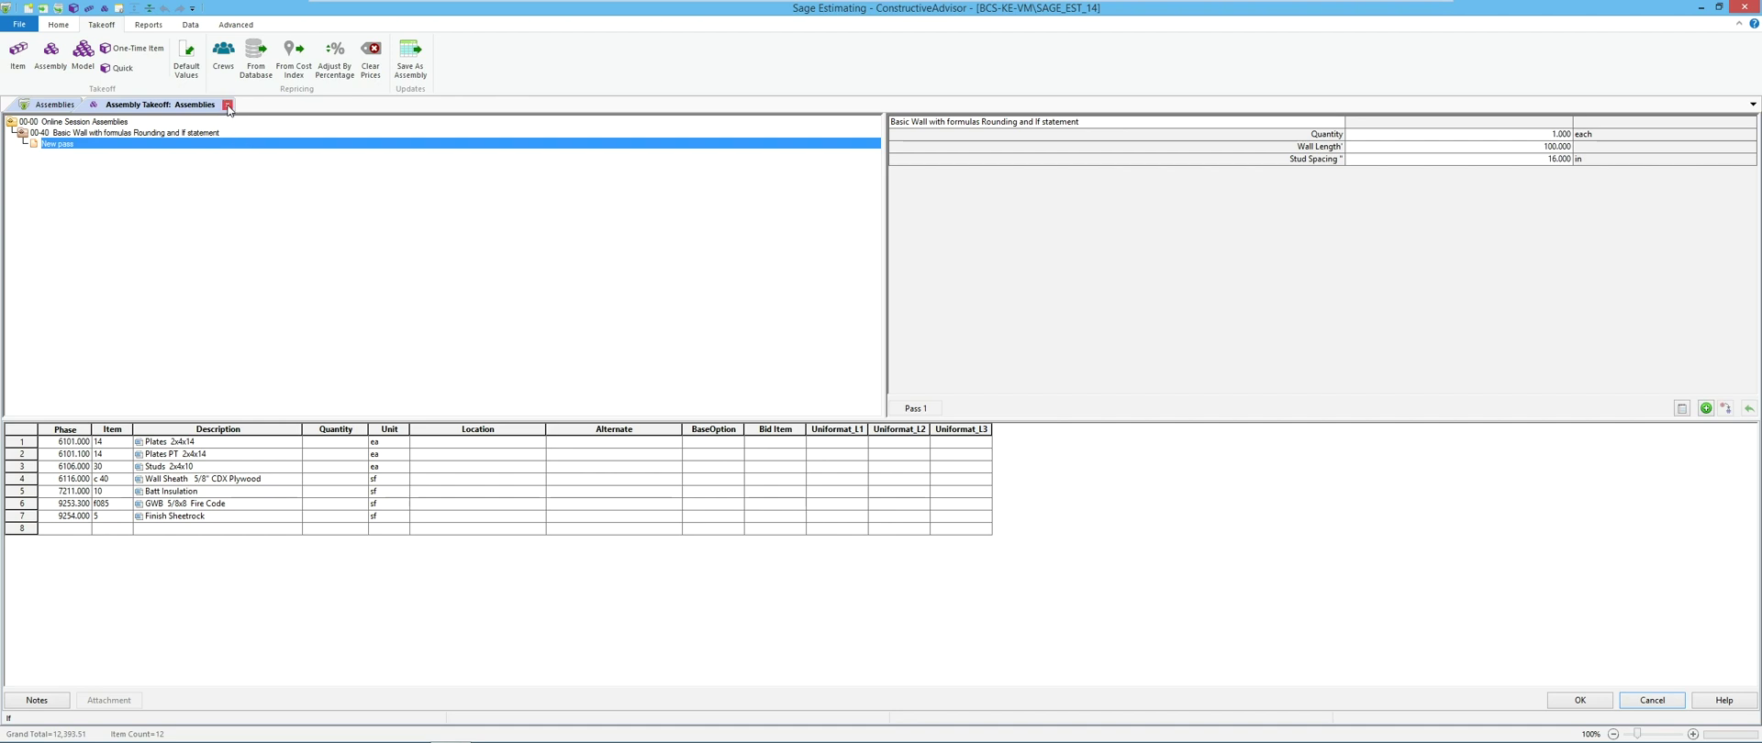
left_click(1446, 148)
key("Return")
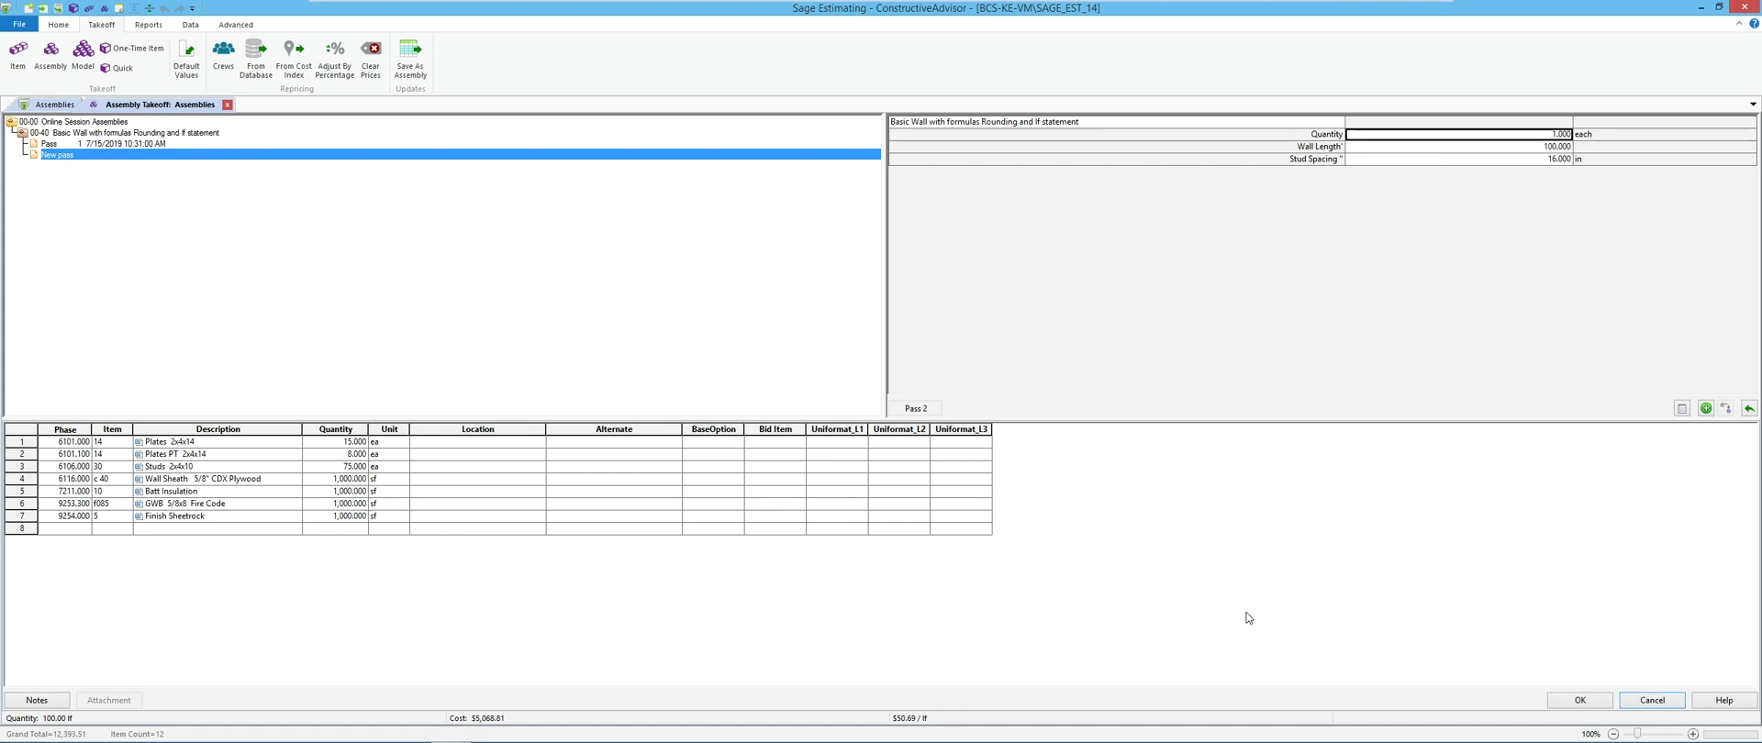
left_click(1570, 702)
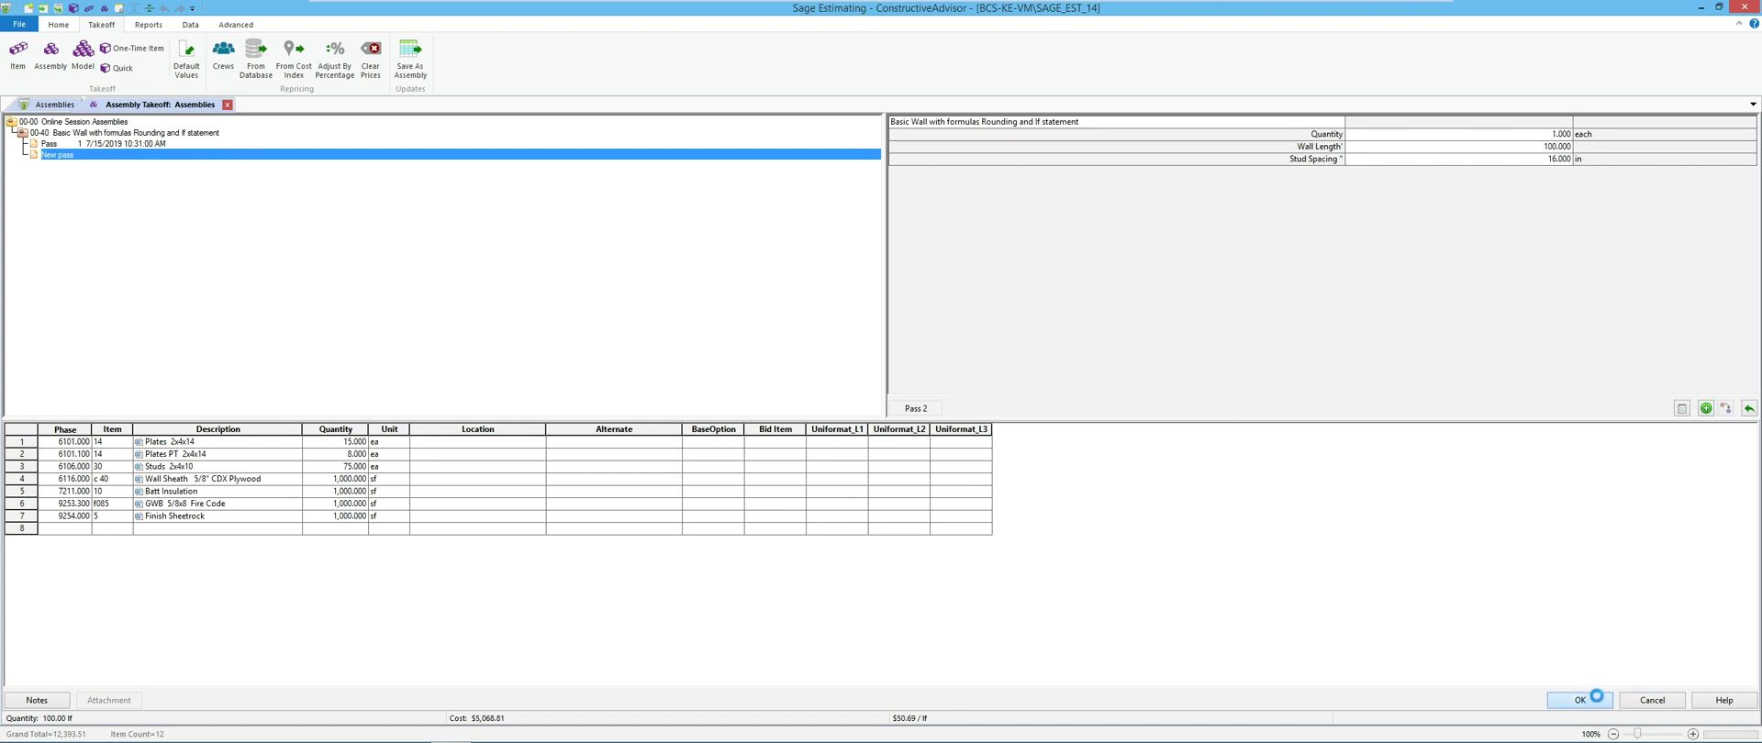
left_click(1652, 701)
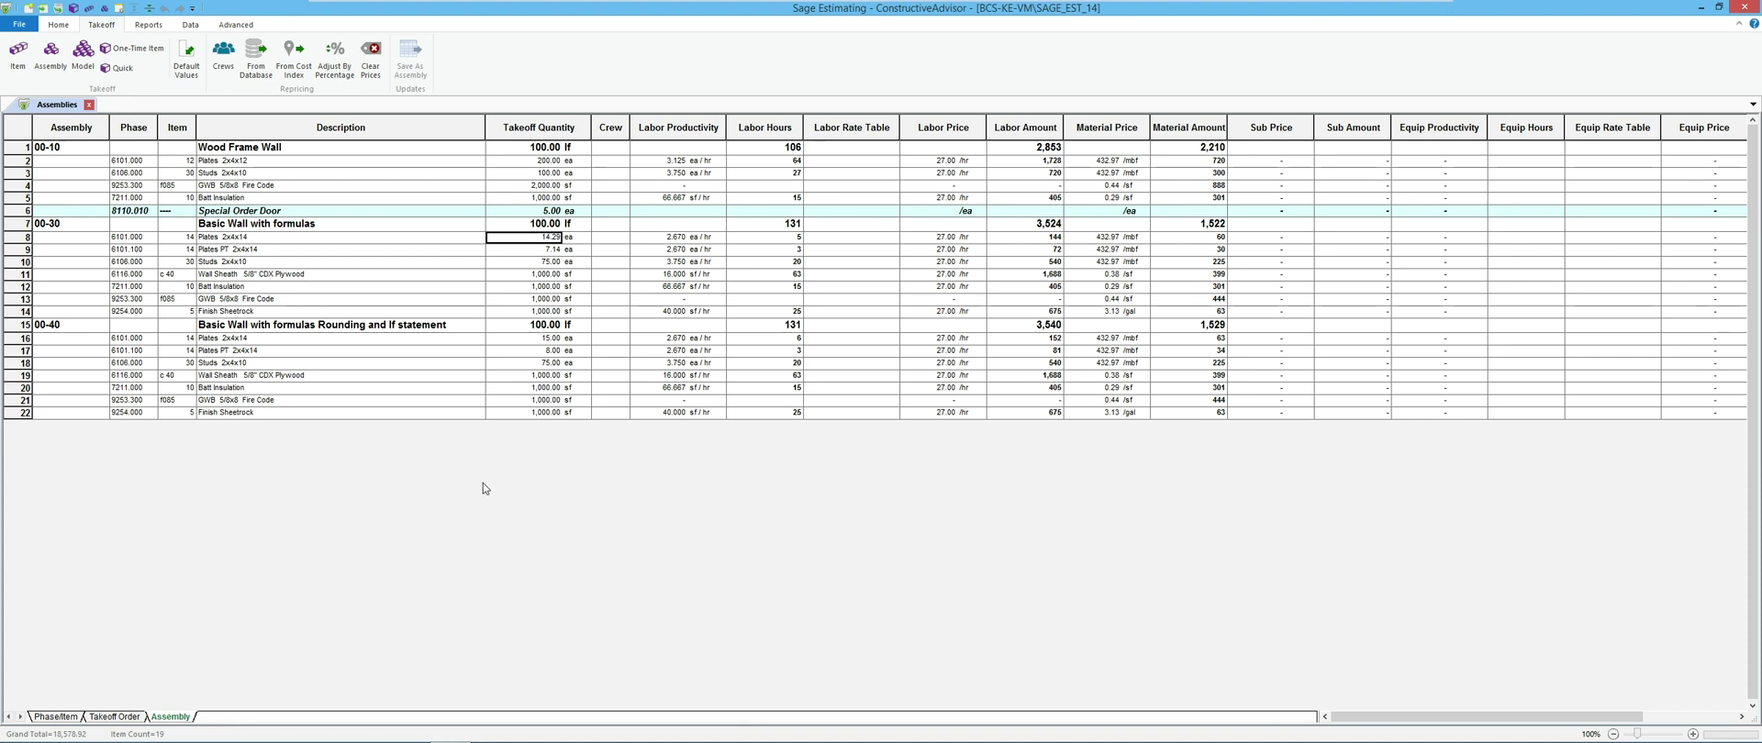
- Compare Plates PT quantities (00-30 at 7.14, 00-40 at 8.00), then reopen Assembly Takeoff
left_click(552, 250)
left_click(553, 351)
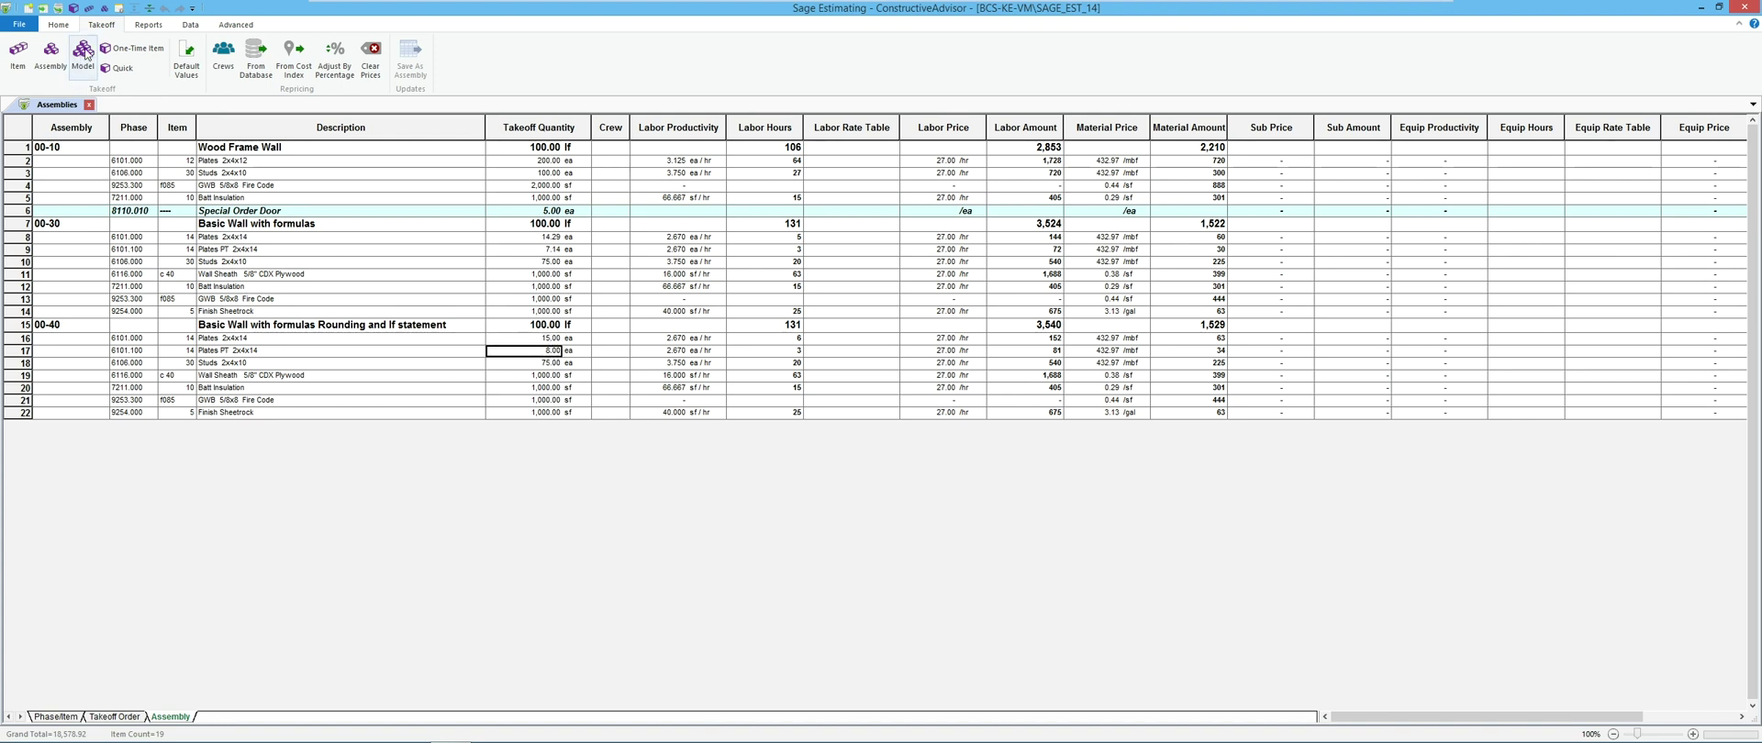
left_click(50, 53)
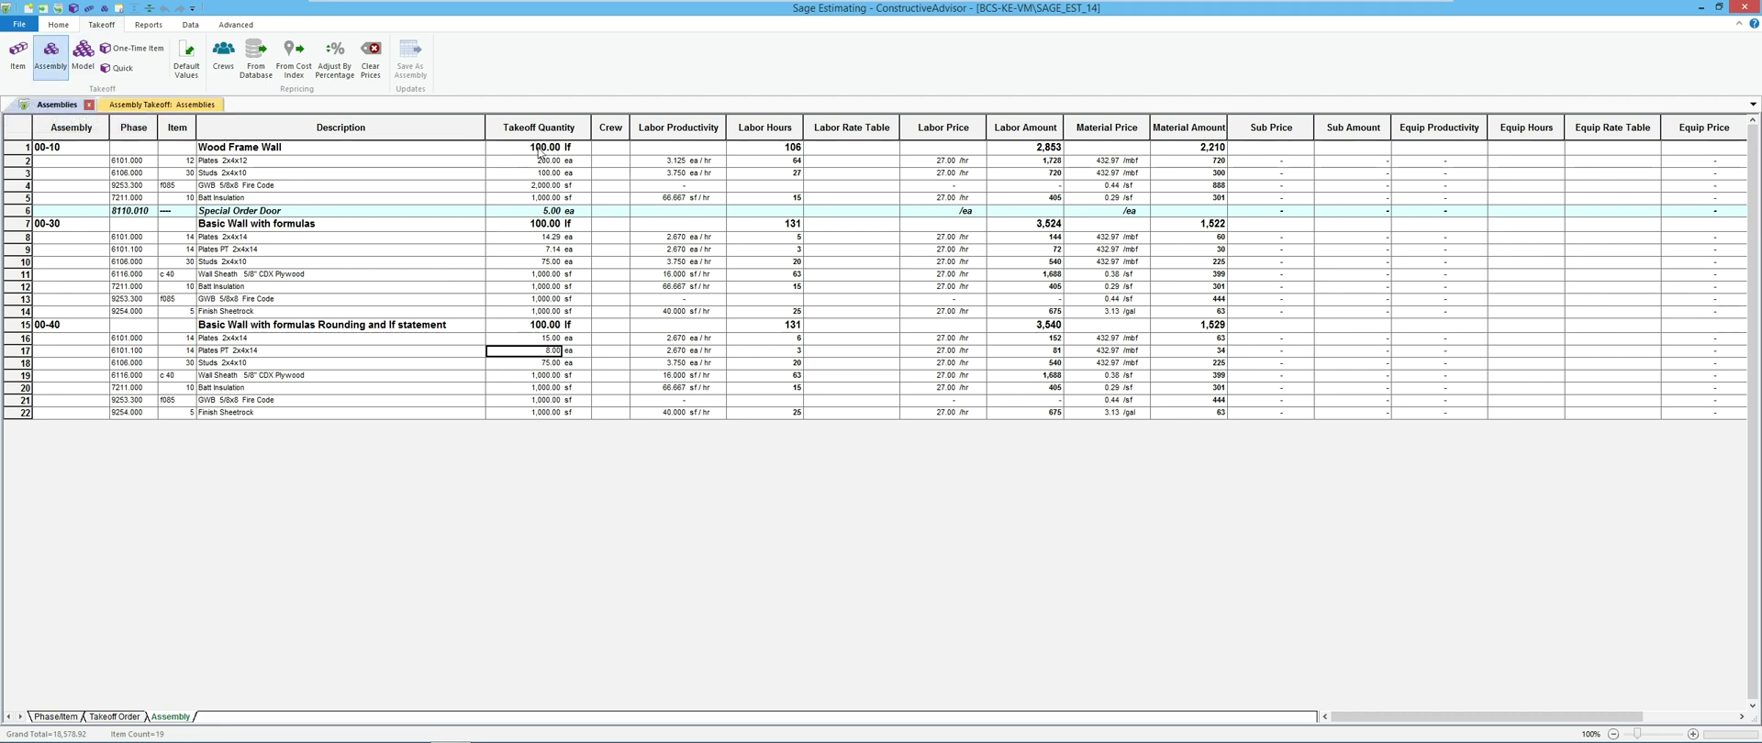
double_click(101, 122)
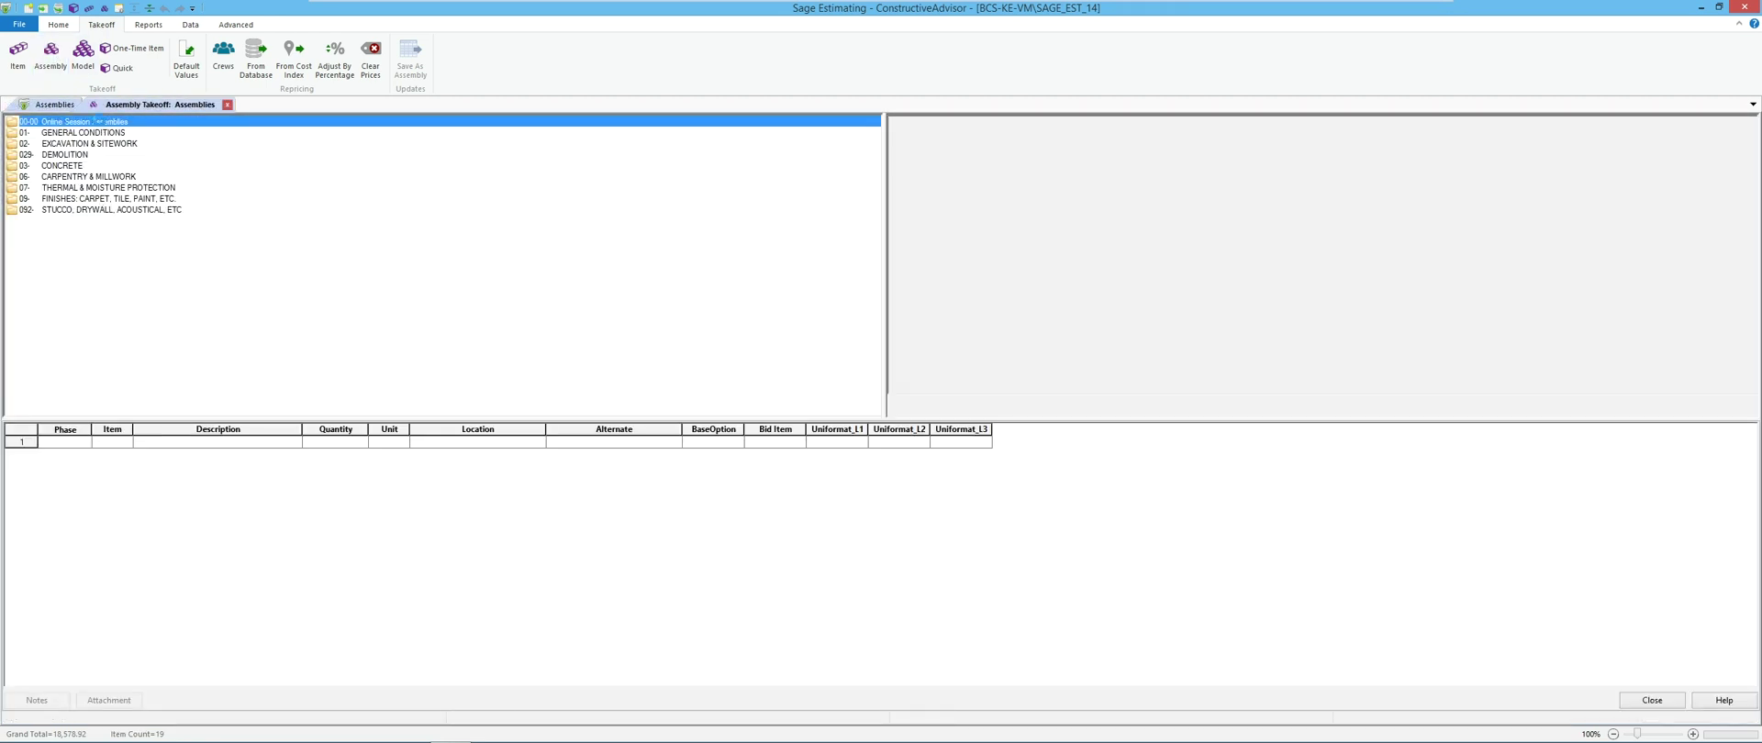
- Rewrite the 00-40 Plates 2x4x14 calculation to end with ROUNDTO arguments ,1,2)
right_click(144, 166)
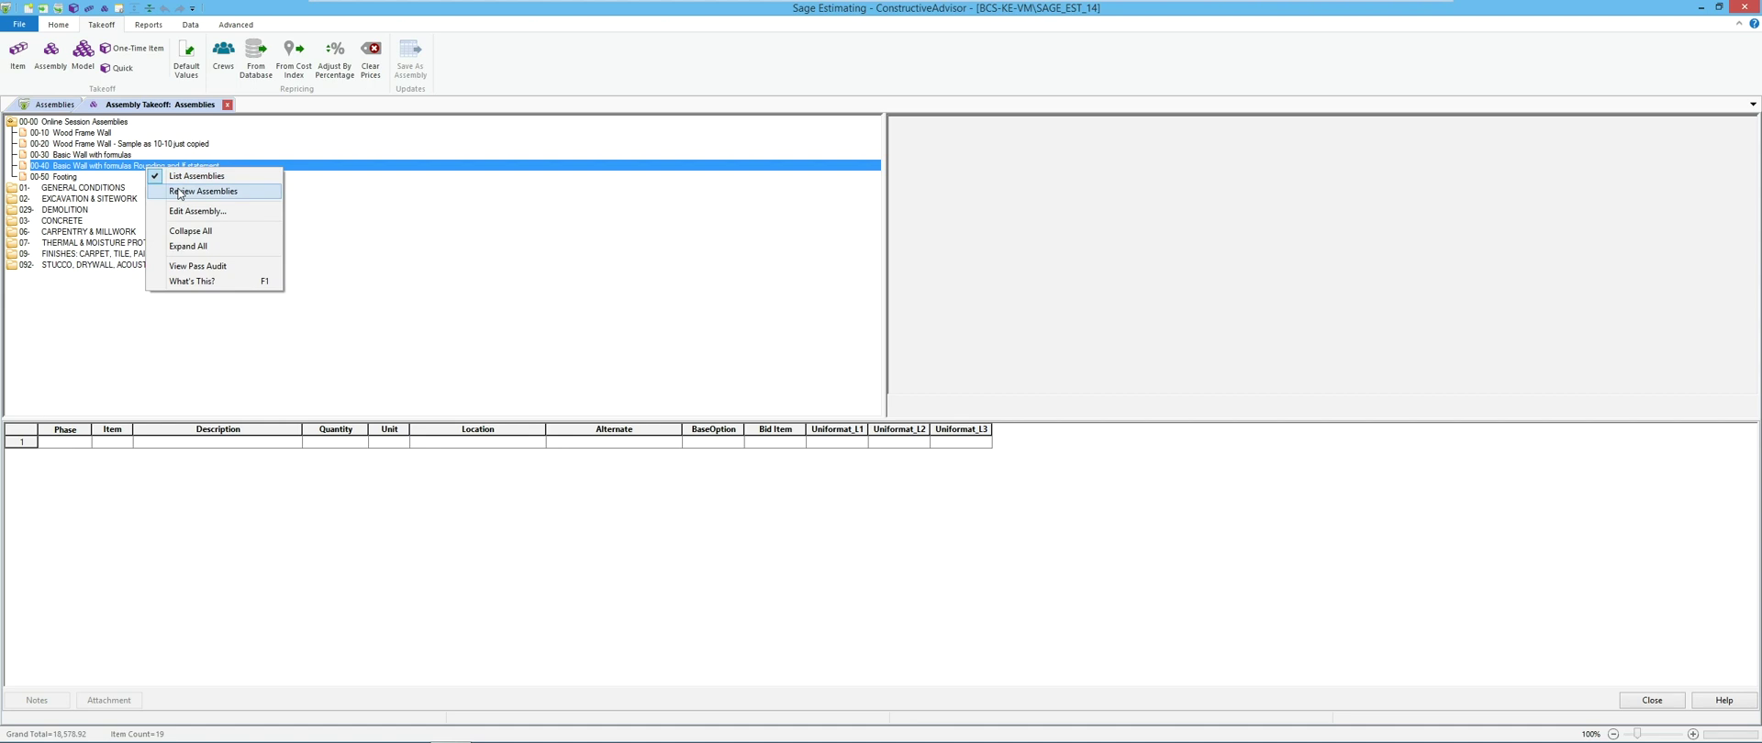
left_click(198, 211)
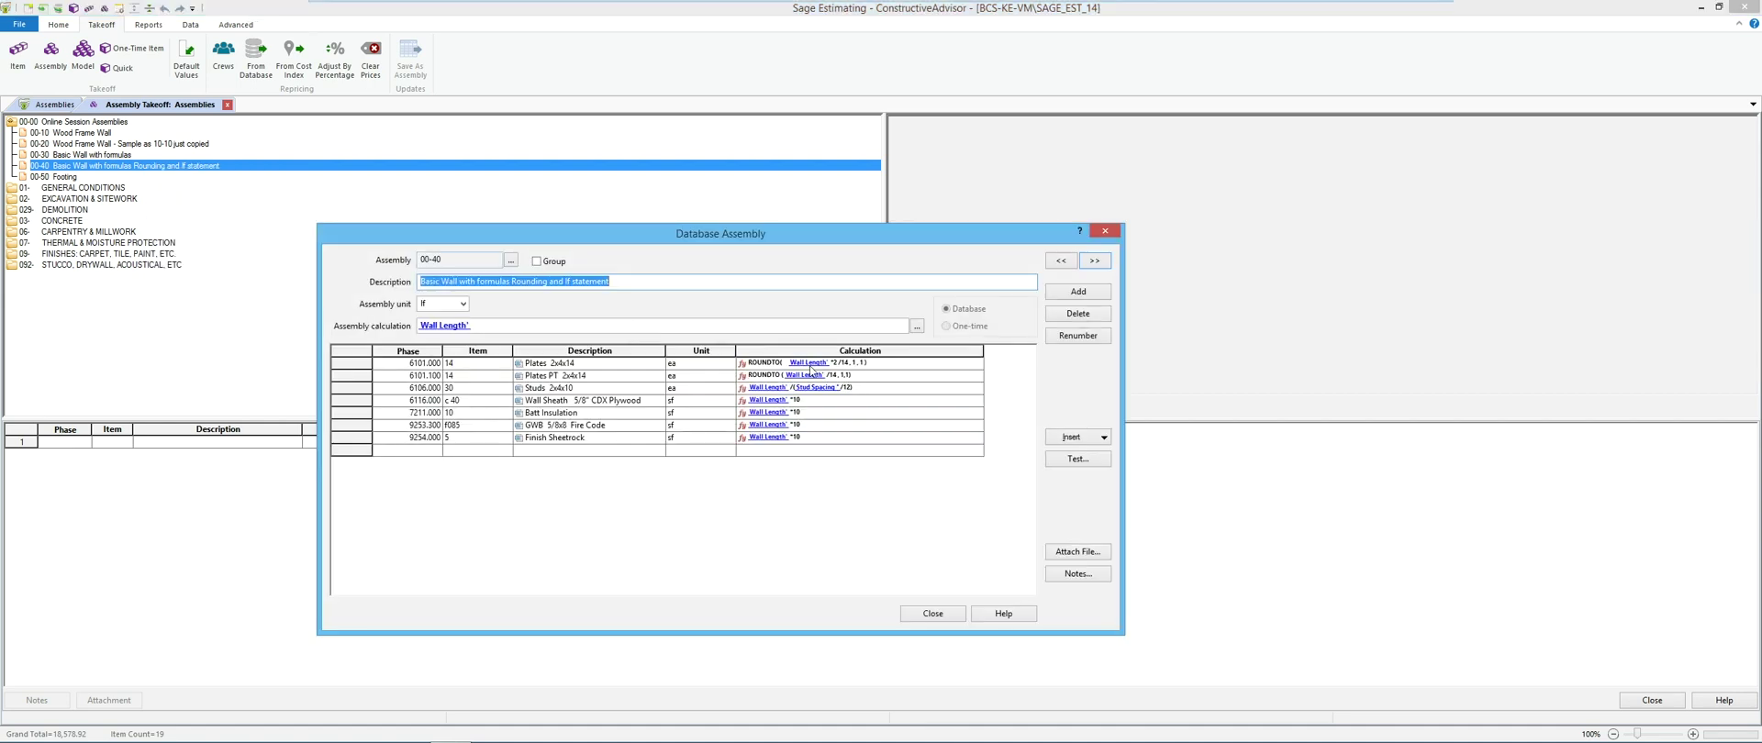
left_click(863, 365)
right_click(863, 367)
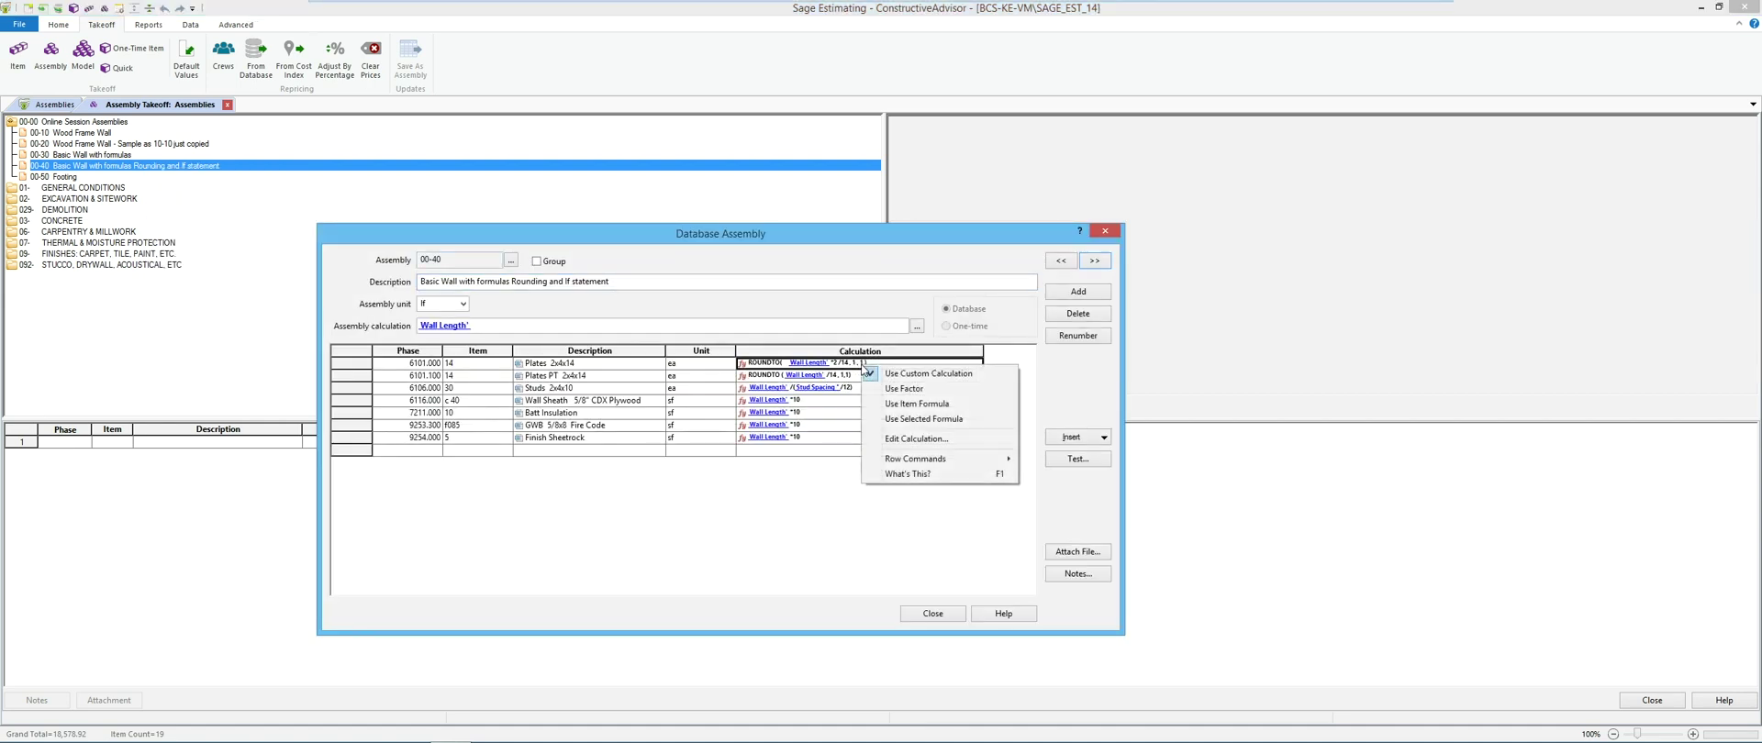
left_click(895, 439)
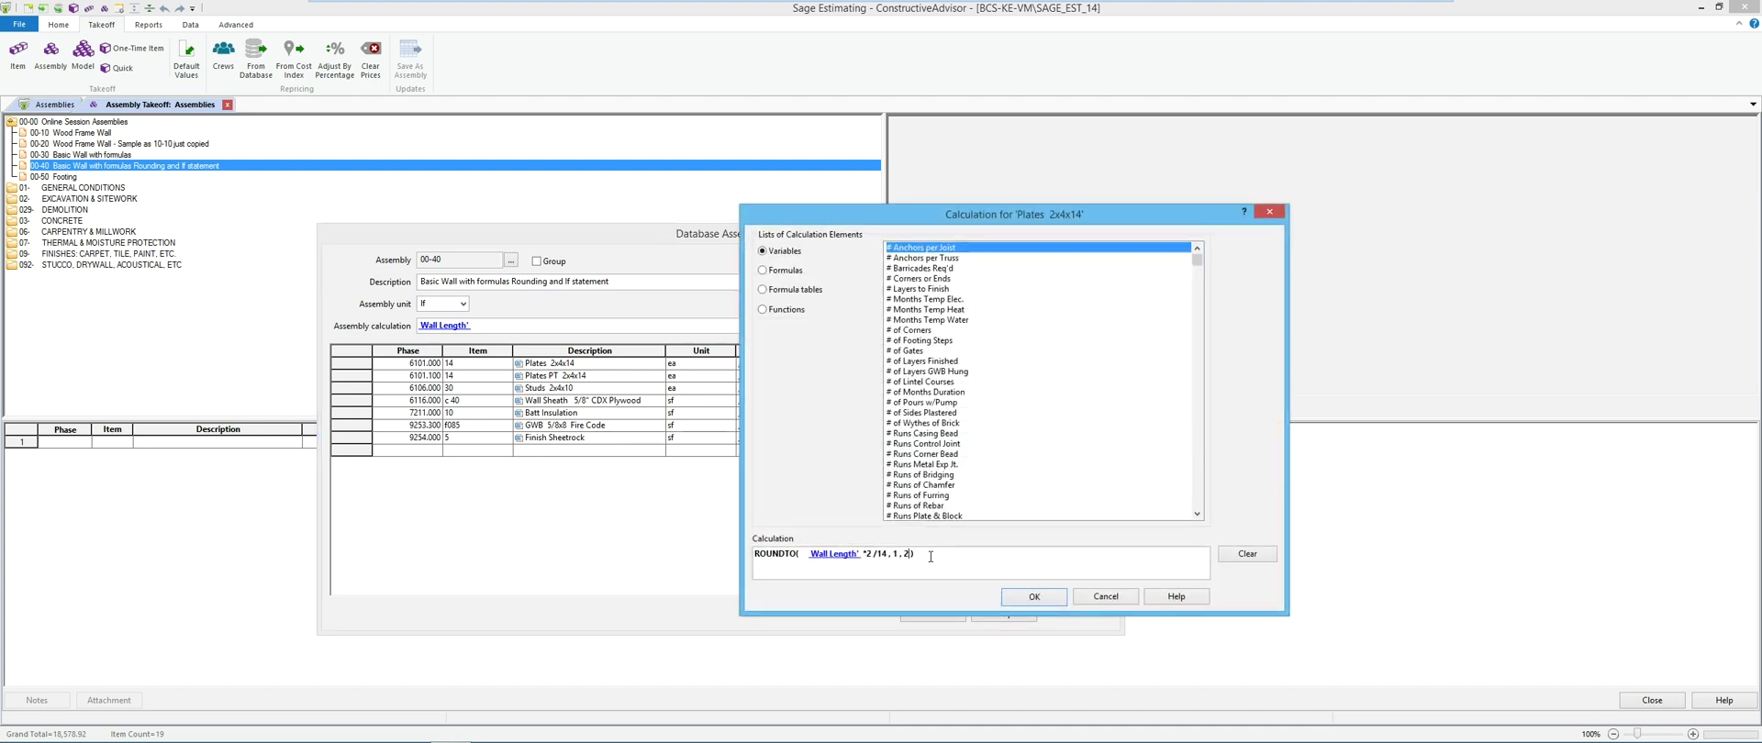
left_click(1030, 596)
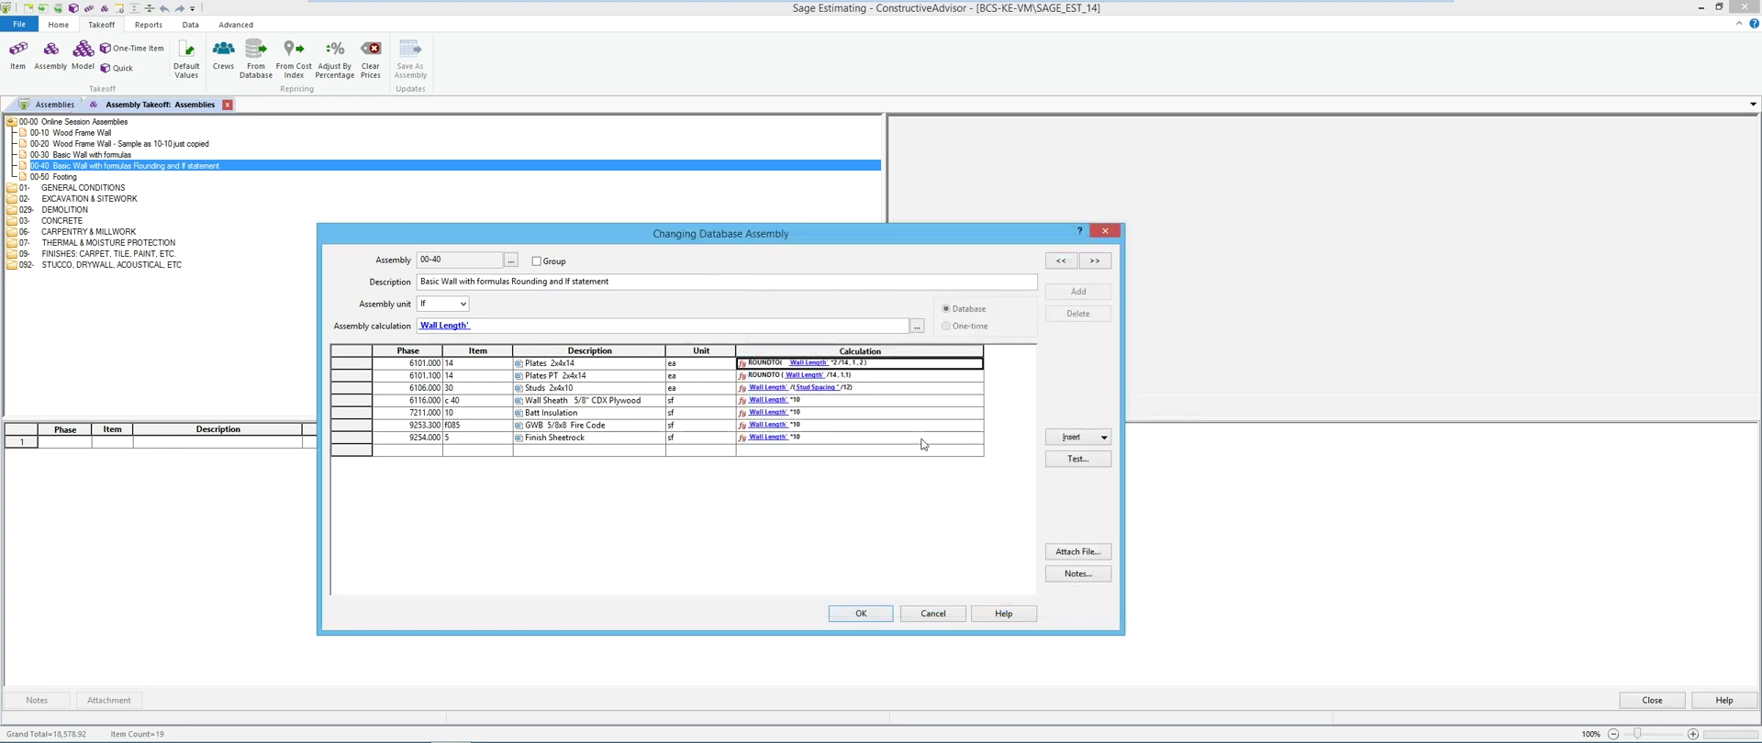
- Make the same ROUNDTO ,1,2 change to Plates PT, save, and start a new 00-40 takeoff
left_click(854, 375)
right_click(853, 375)
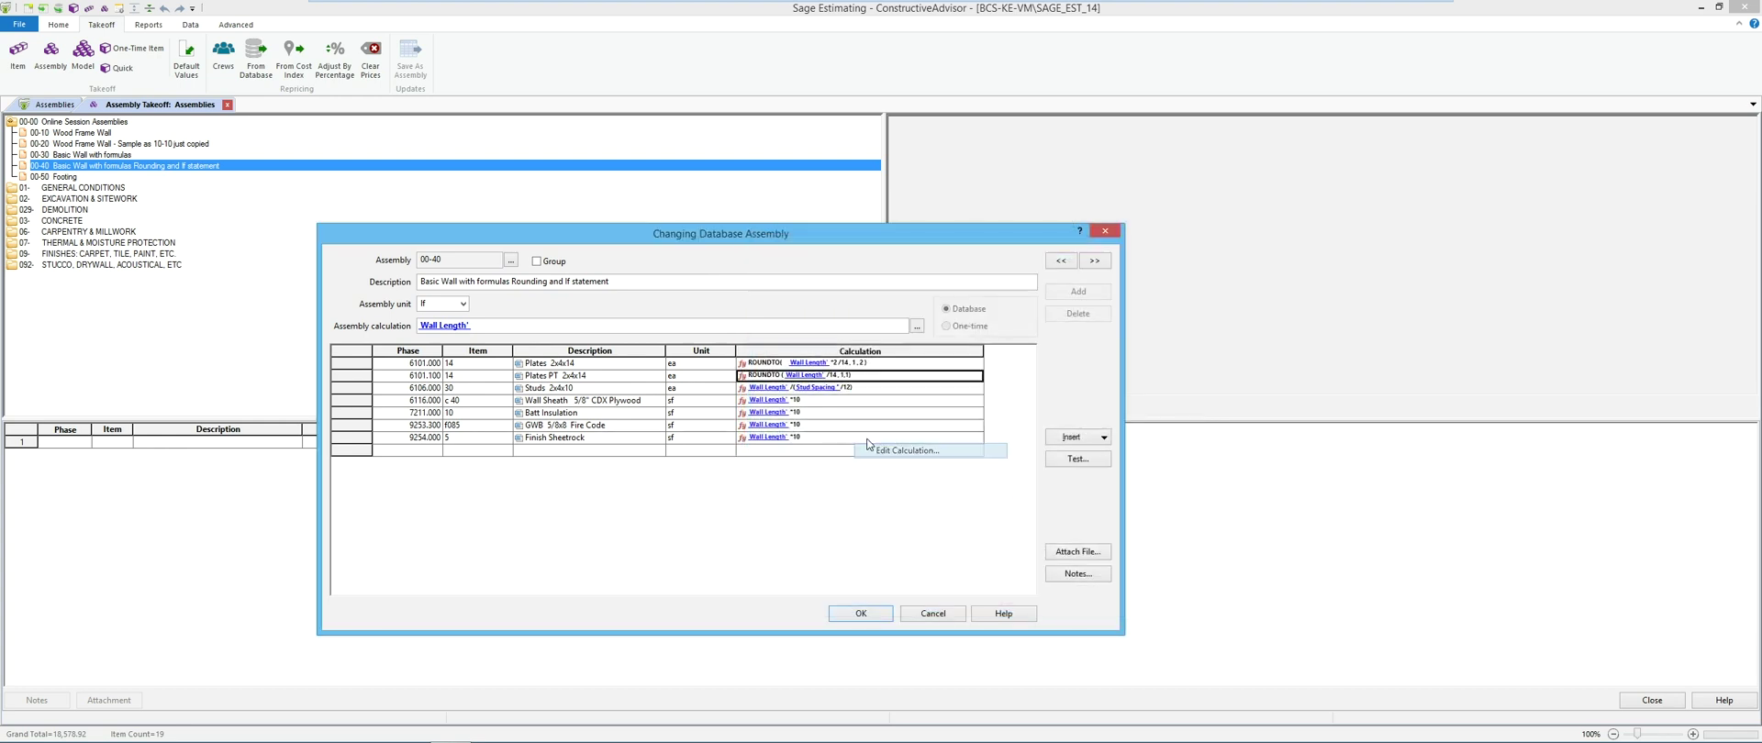
left_click(869, 451)
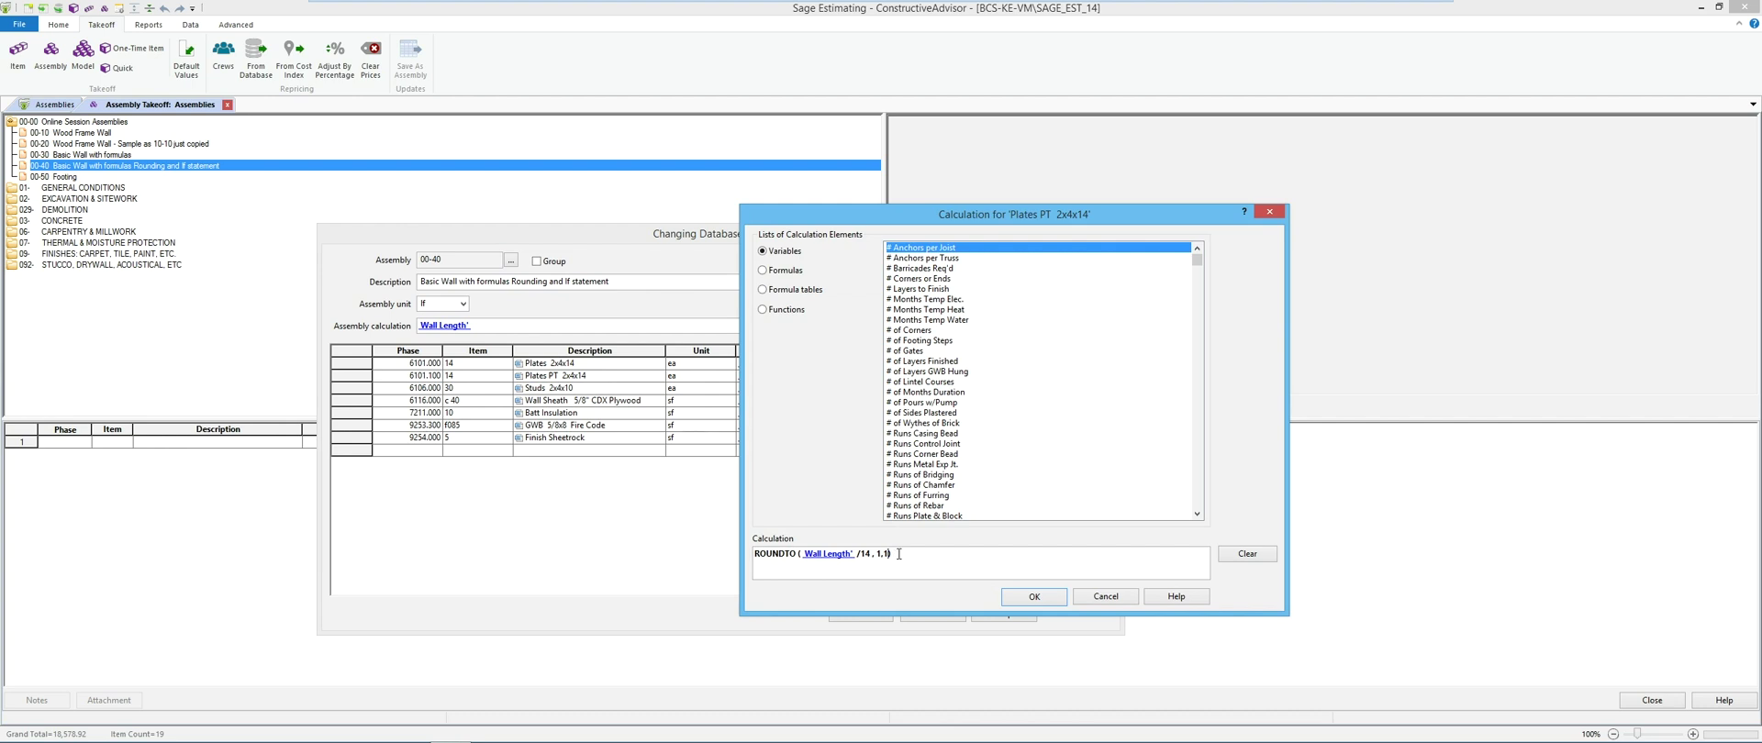
left_click(1034, 597)
left_click(849, 389)
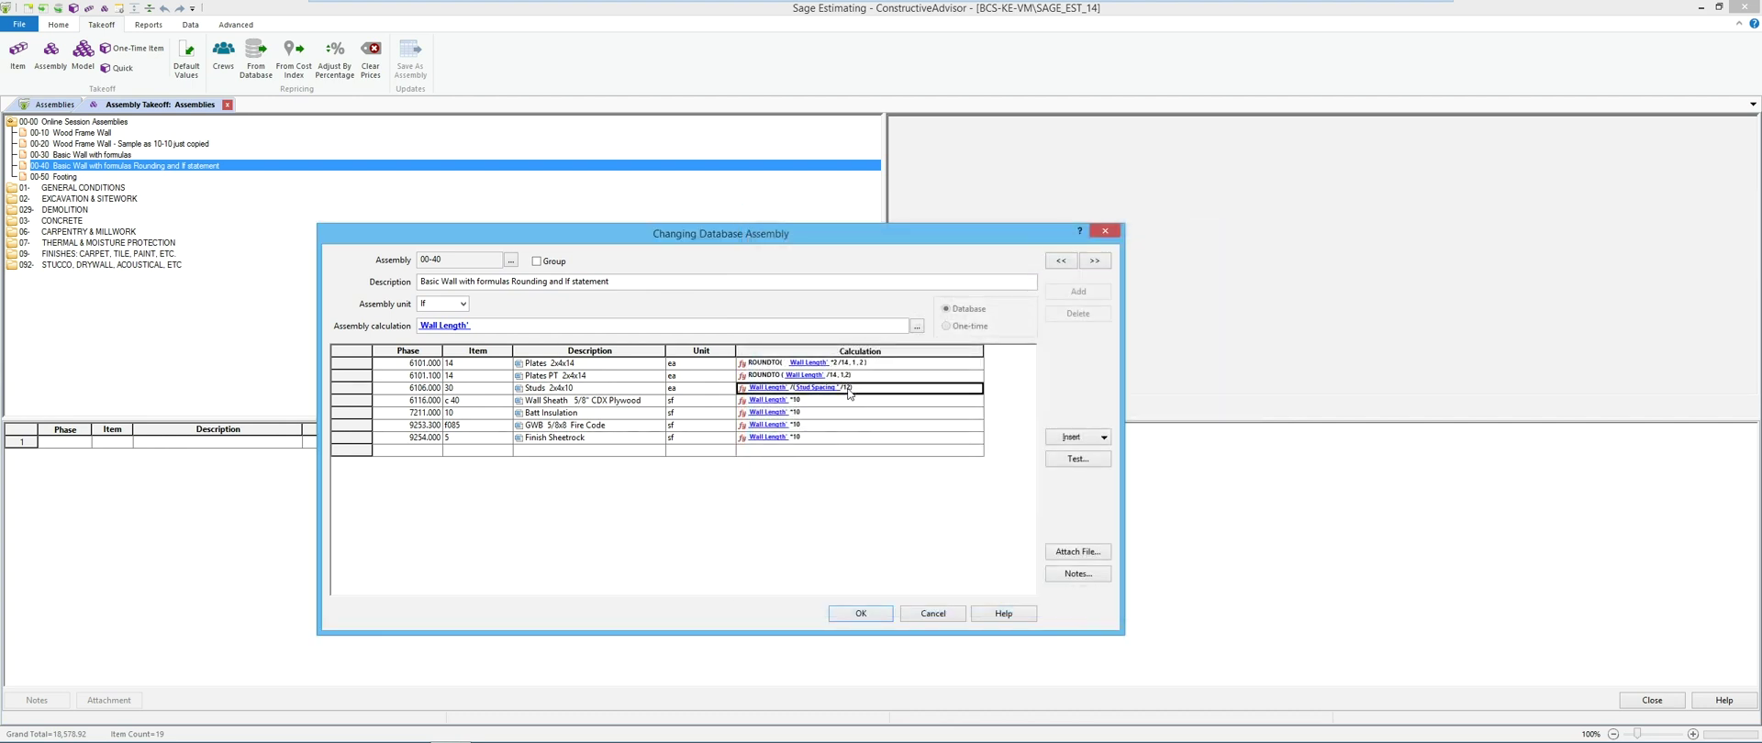
left_click(859, 613)
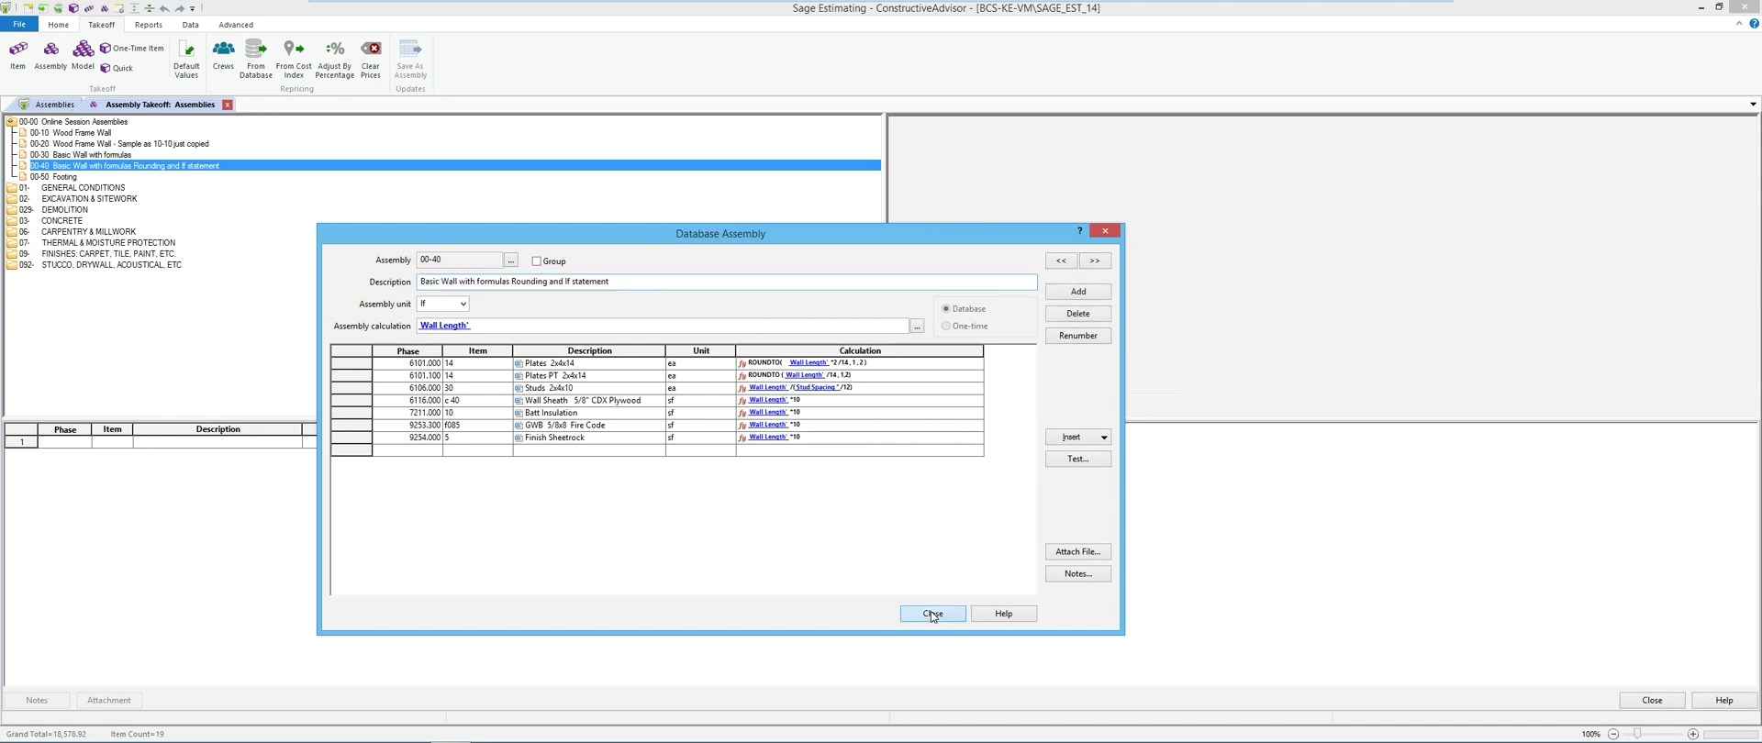
left_click(932, 614)
double_click(256, 167)
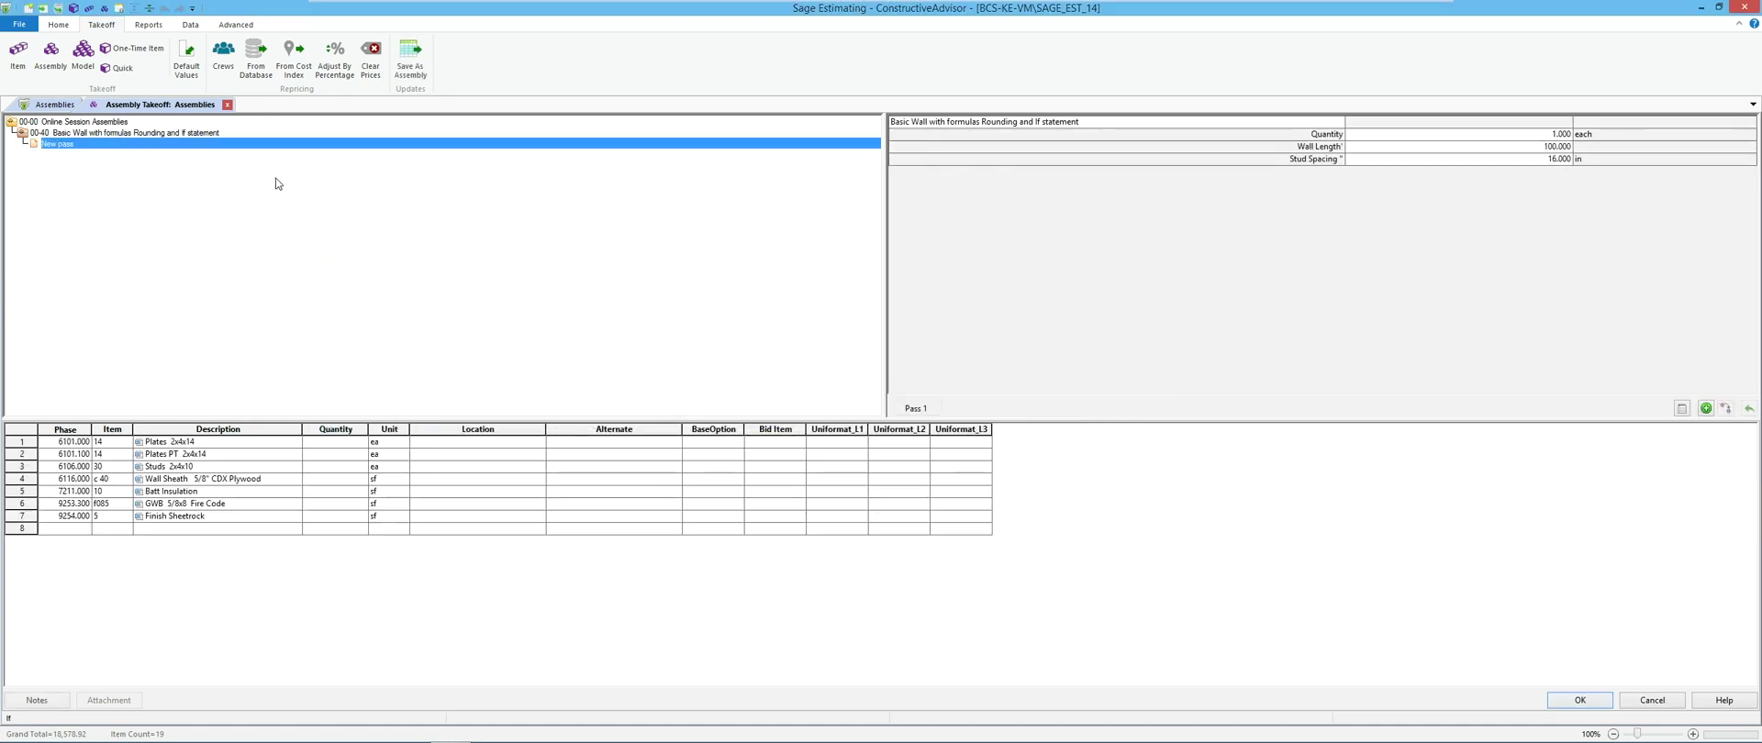
- Take off 00-40 at 100 ft again and compare plates: 15.00 before versus 16.00 now
left_click(1521, 147)
key("Return")
key("Return")
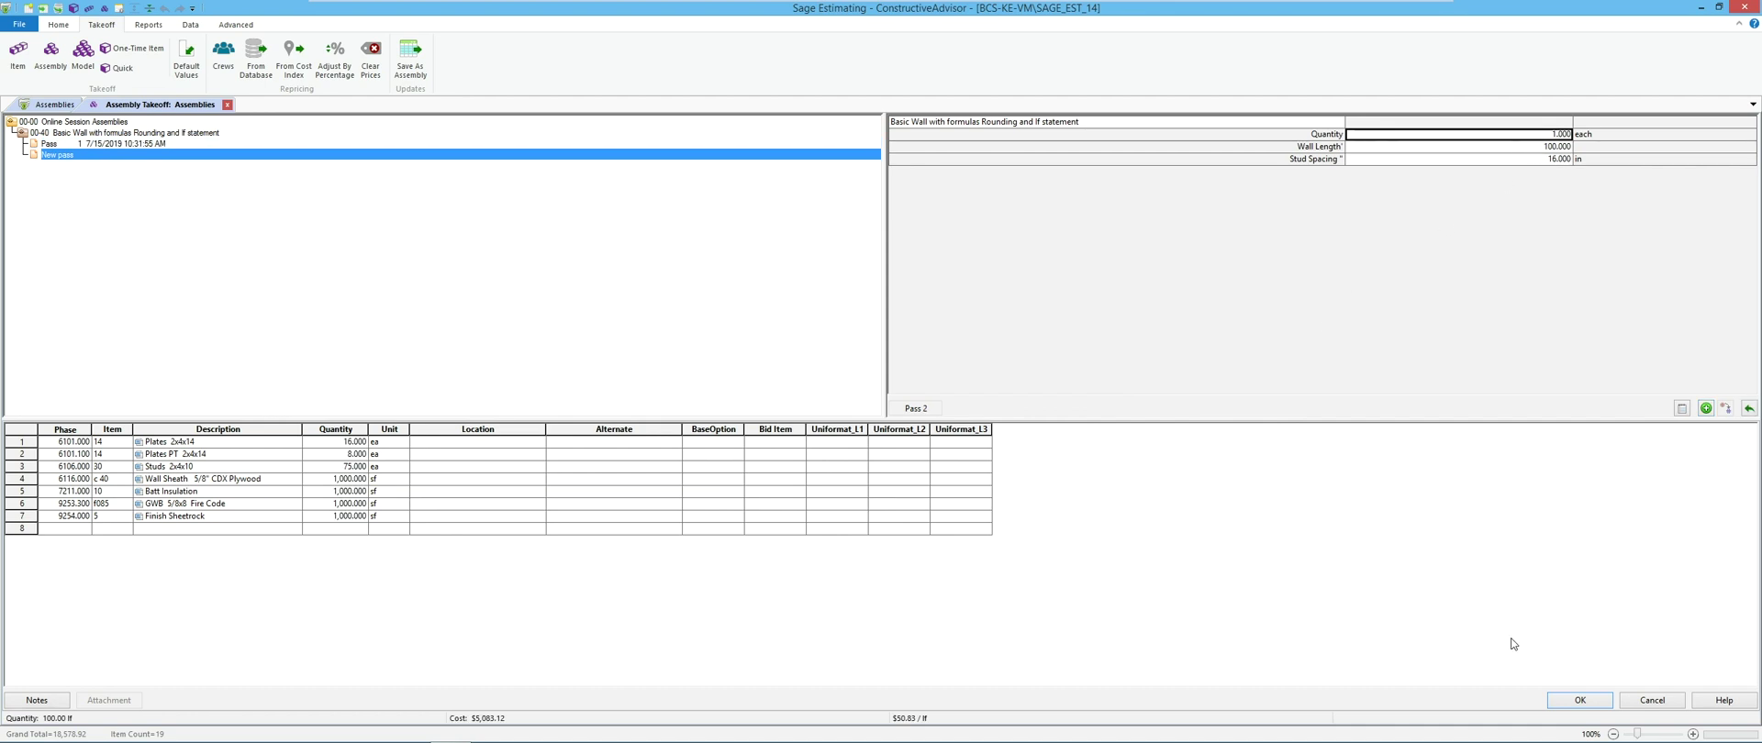
left_click(1588, 699)
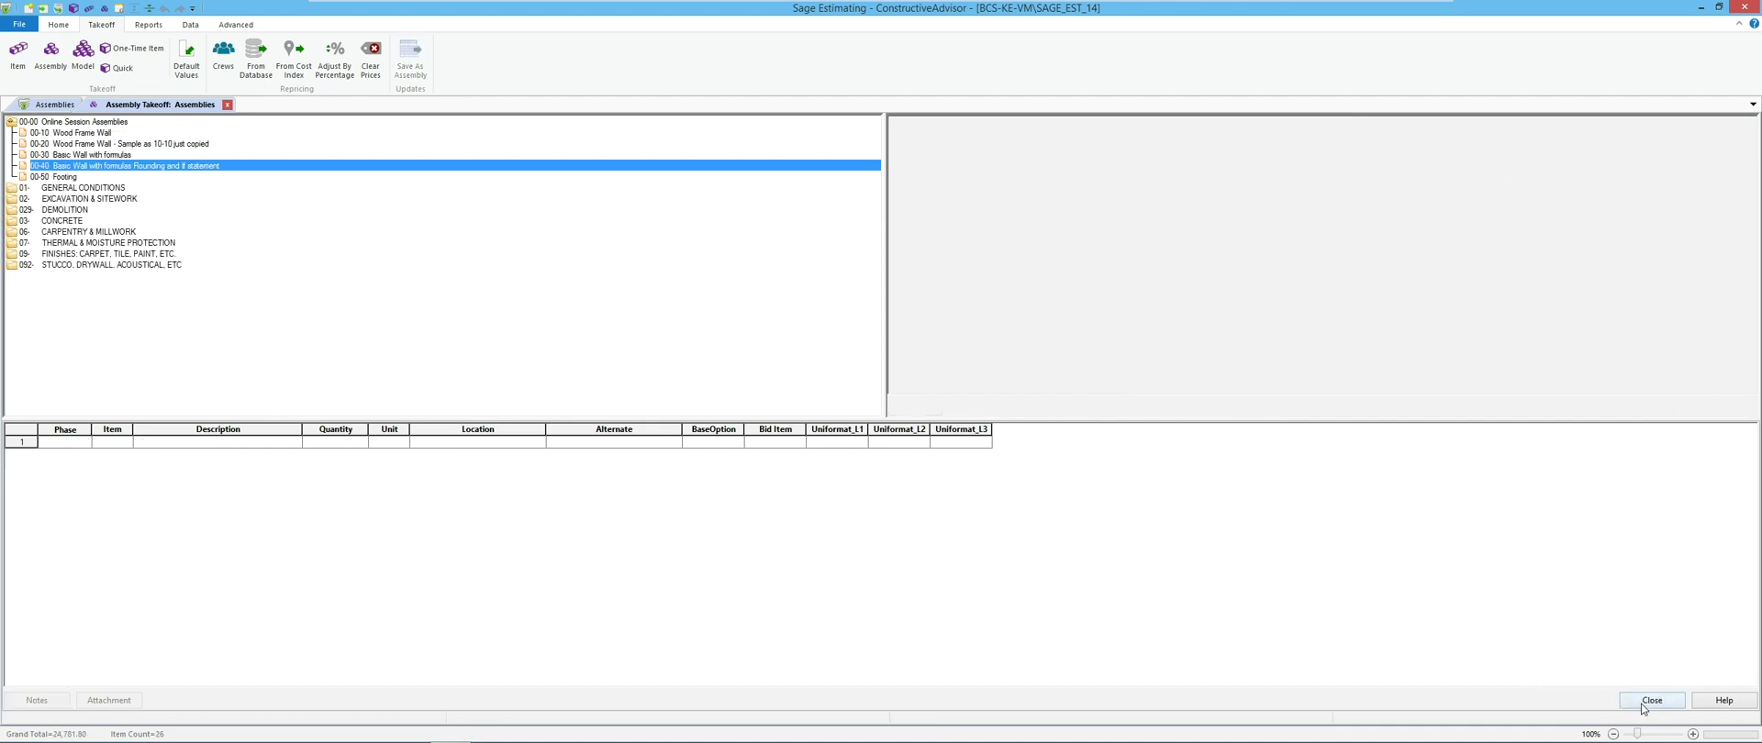
left_click(1647, 702)
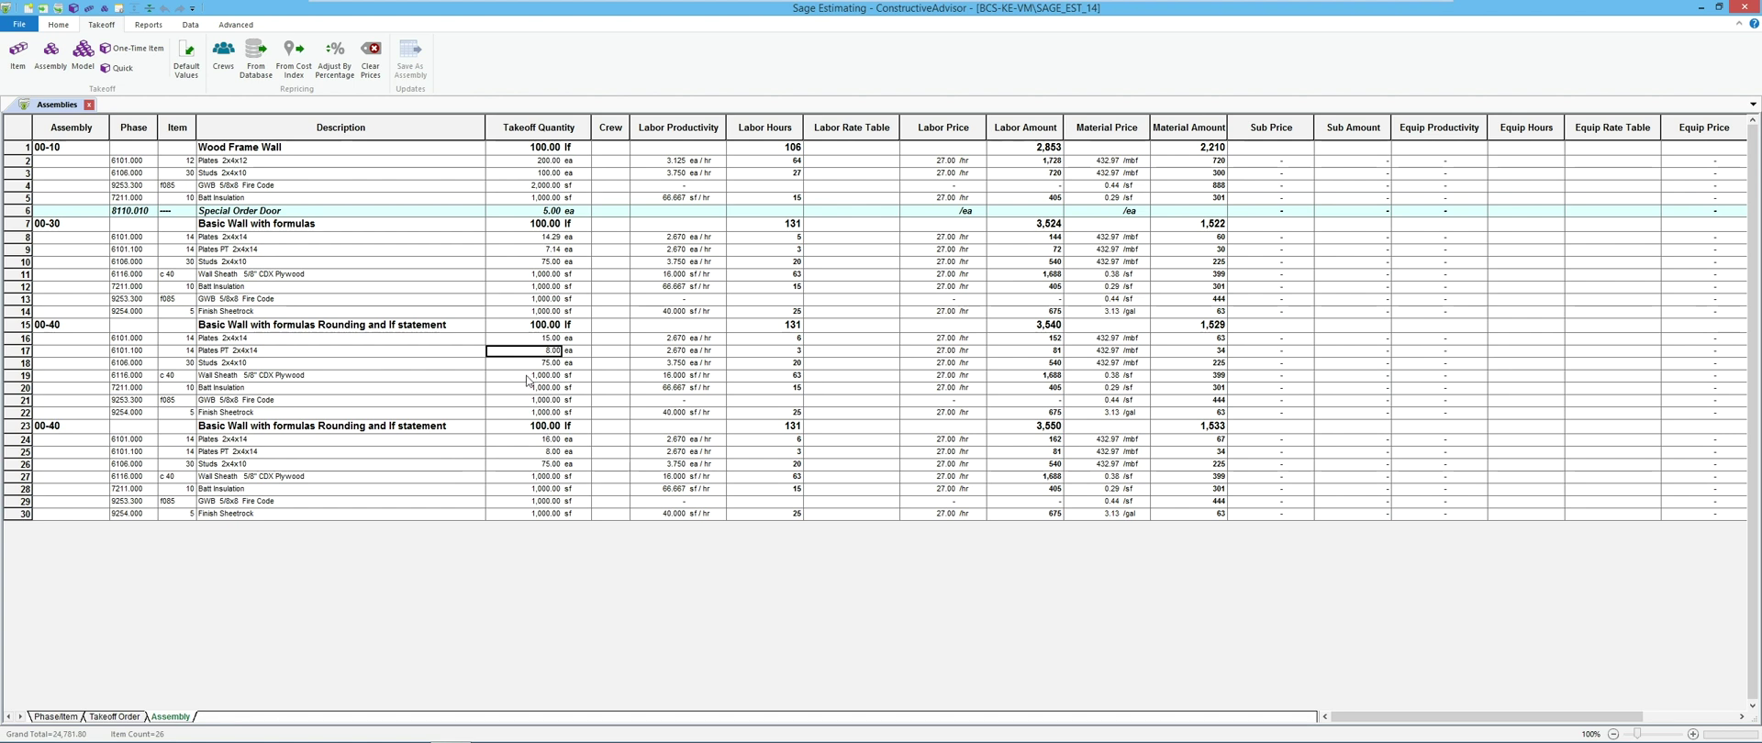
left_click(529, 340)
left_click(555, 440)
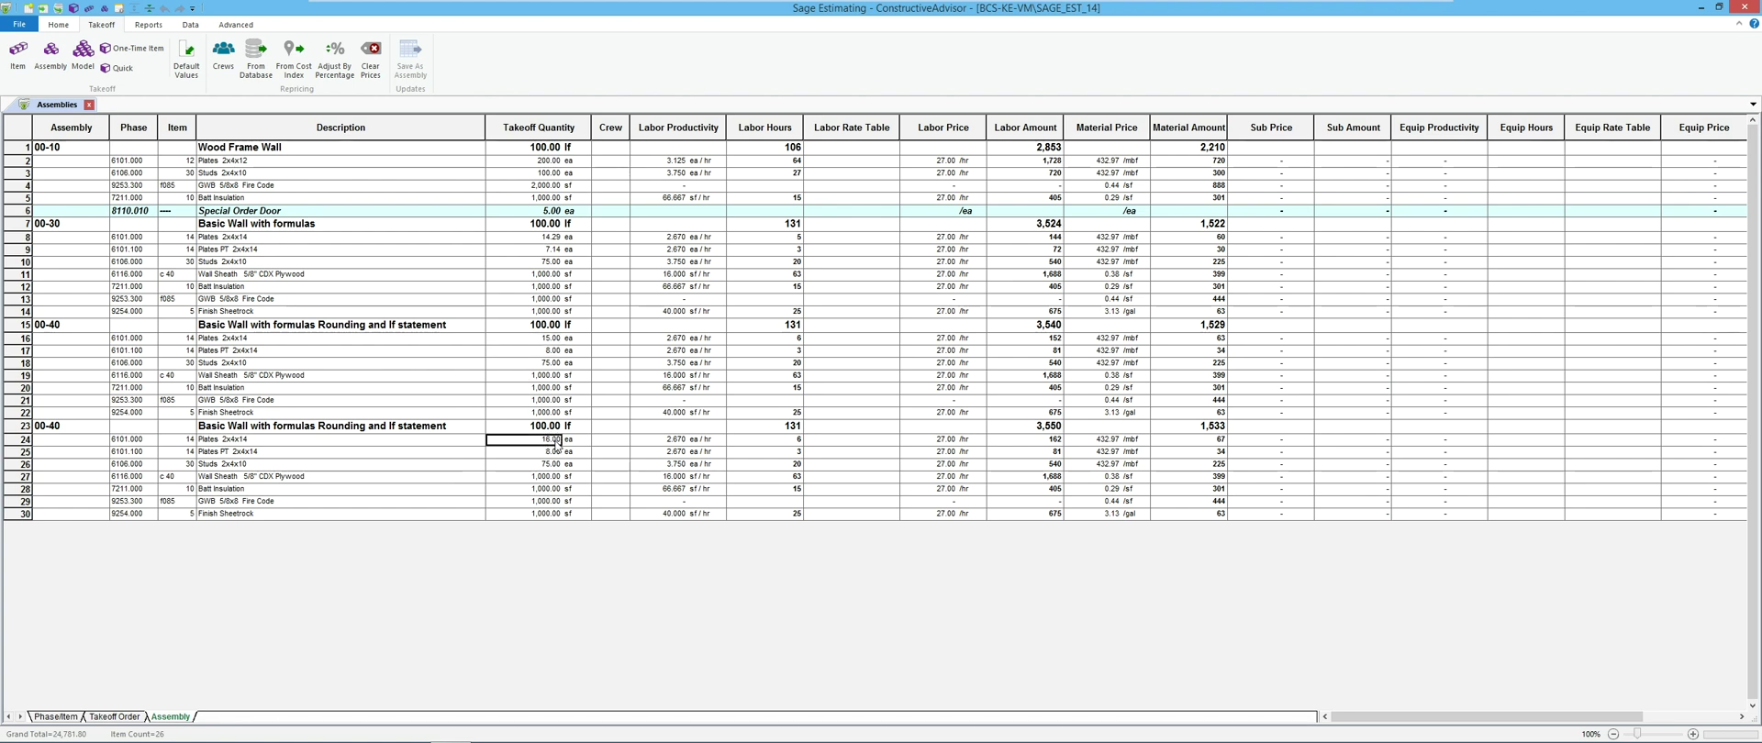